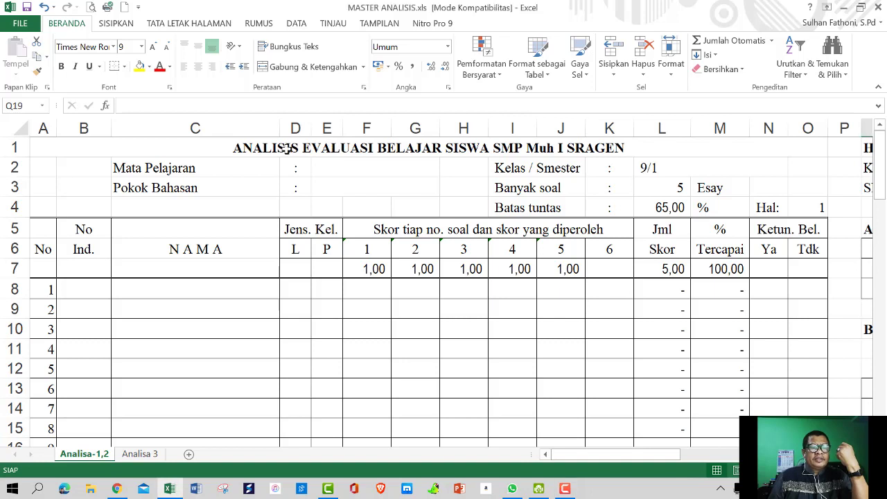
Replace 'EVALUASI BELAJAR' with 'ULANGAN HARIAN' in the A1 report title
{"action": "left_click", "coordinate": [239, 147]}
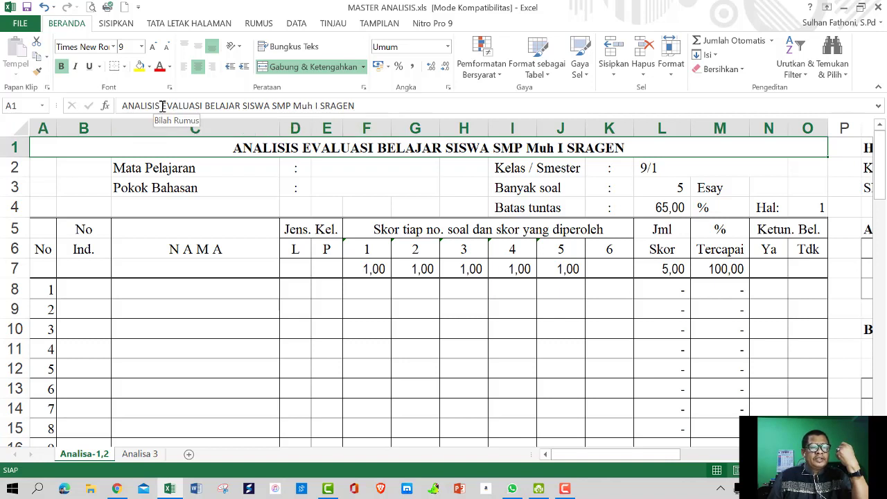
{"action": "left_click_drag", "start_coordinate": [162, 105], "coordinate": [238, 106]}
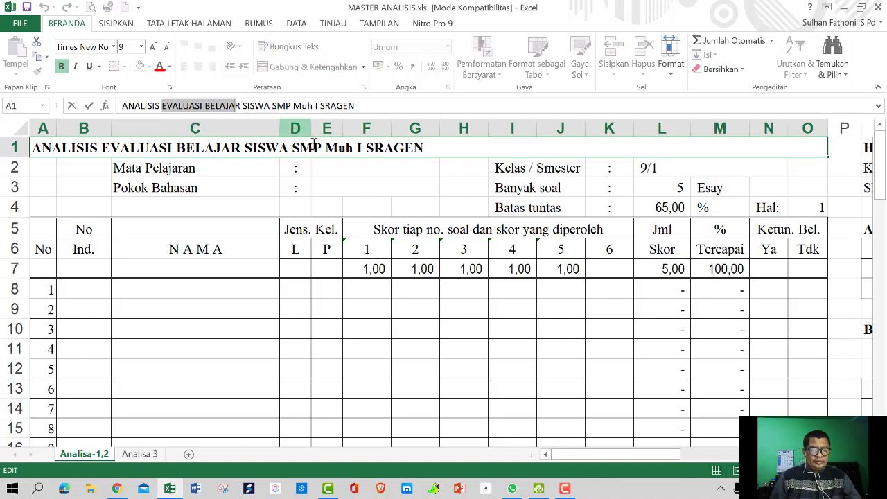
{"action": "type", "text": "u"}
{"action": "key", "text": "BackSpace"}
{"action": "key", "text": "Caps_Lock"}
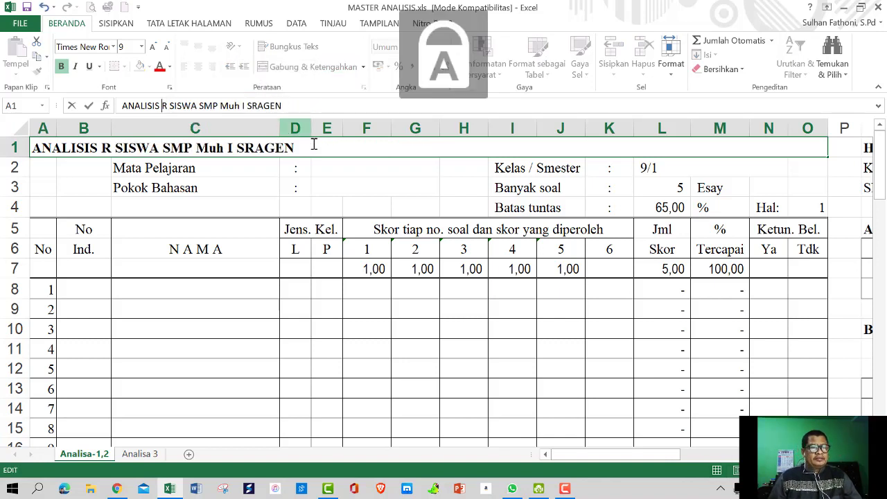
{"action": "type", "text": "U"}
{"action": "type", "text": "LANGAN HAR"}
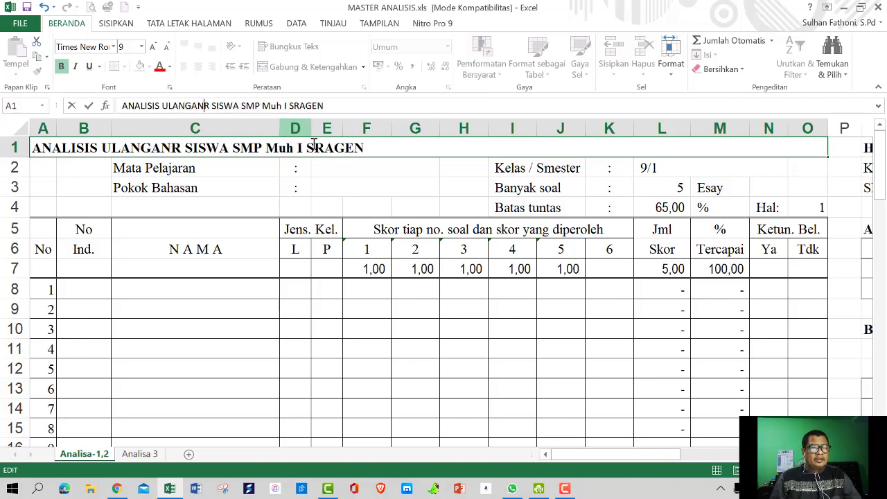
{"action": "type", "text": "IA"}
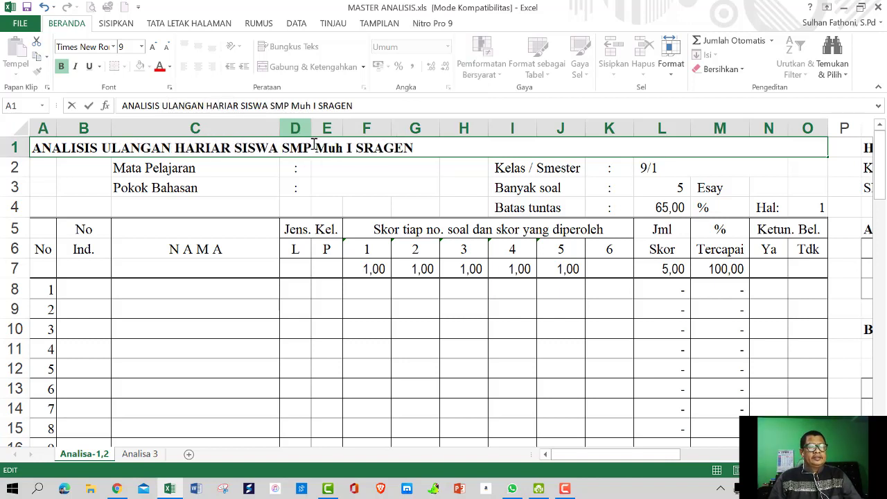
{"action": "type", "text": "N"}
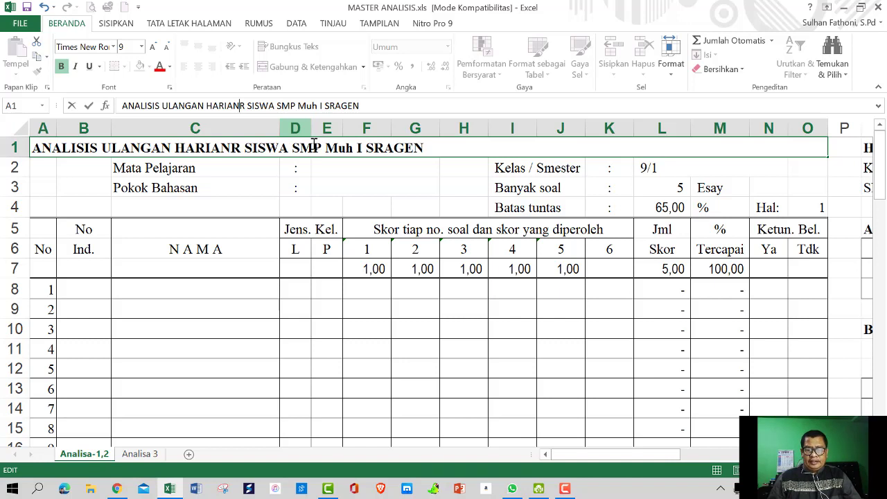
{"action": "key", "text": "Delete"}
{"action": "left_click", "coordinate": [384, 200]}
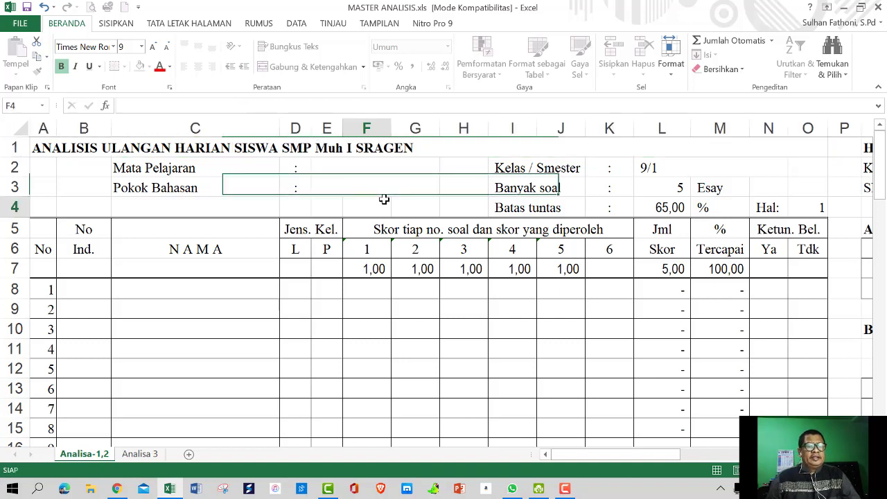
Enter subject TIK in E2 and topic Pengenalan Komputer in E3
{"action": "left_click", "coordinate": [327, 168]}
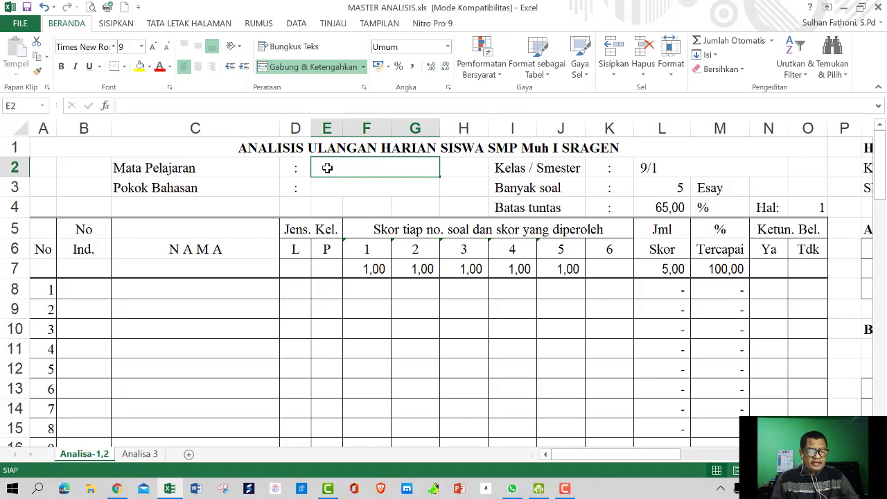
{"action": "type", "text": "TIK"}
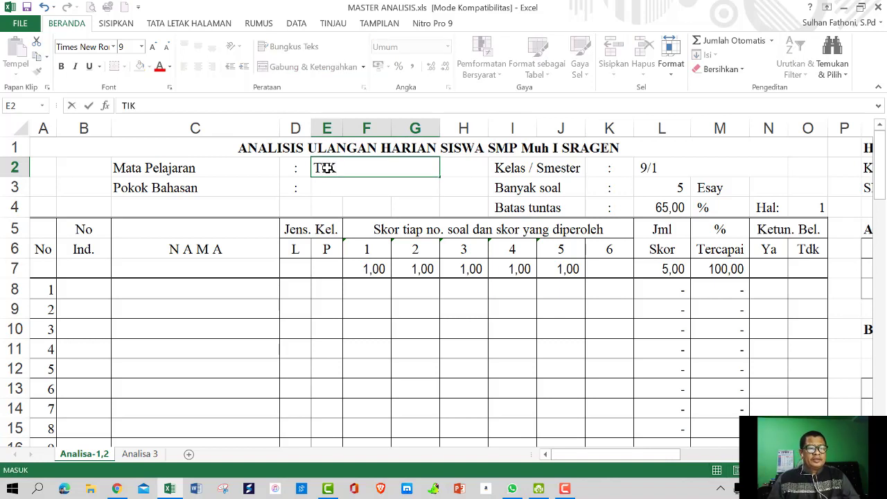
{"action": "left_click", "coordinate": [327, 187]}
{"action": "type", "text": "P"}
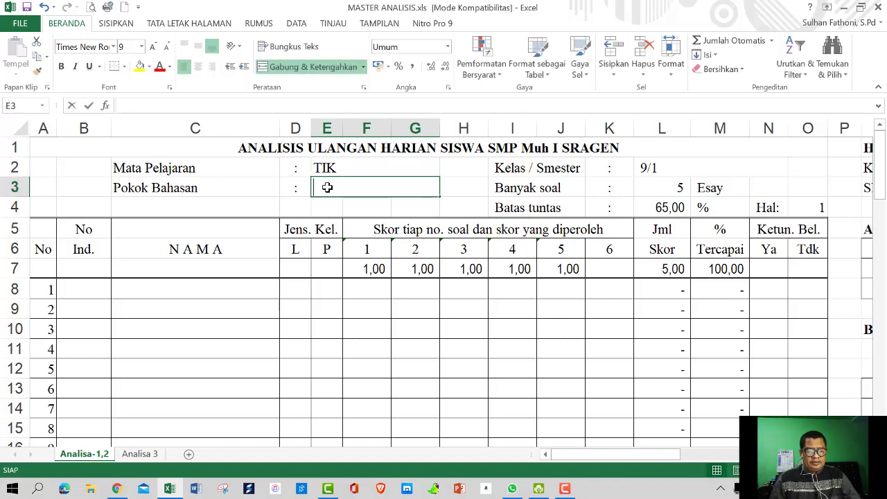
{"action": "key", "text": "Caps_Lock"}
{"action": "type", "text": "e"}
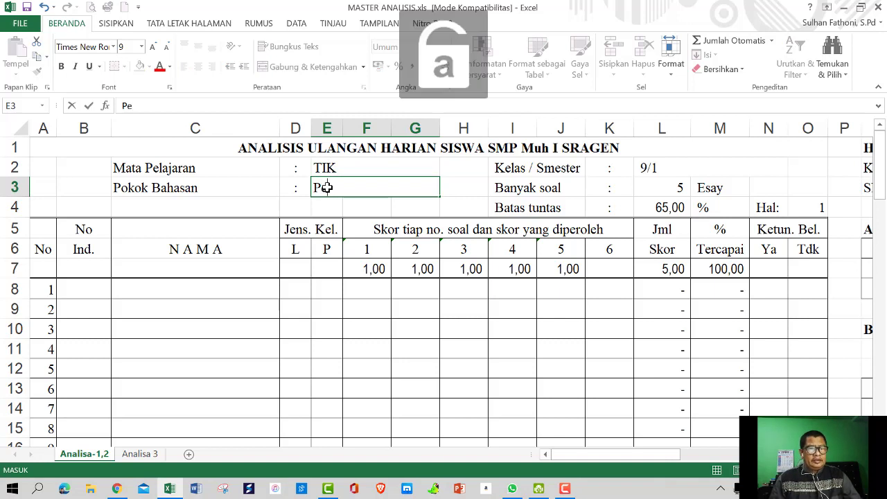
{"action": "type", "text": "ngenalan "}
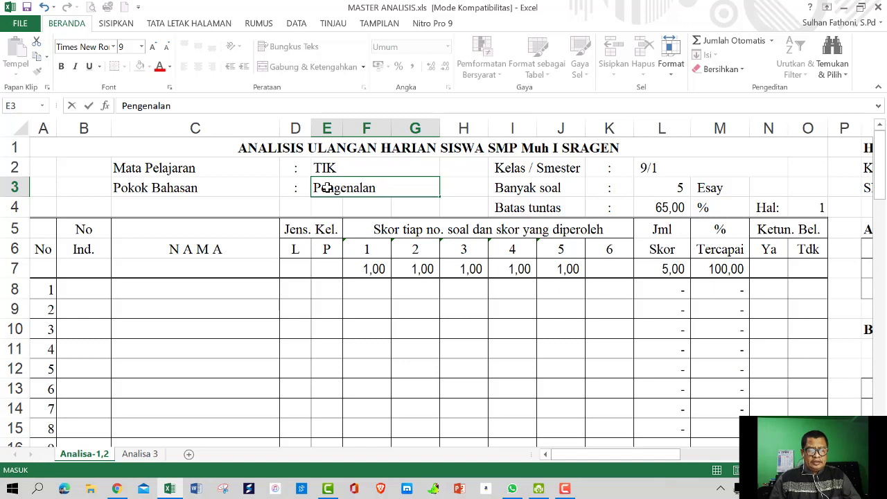
{"action": "type", "text": "Komputer"}
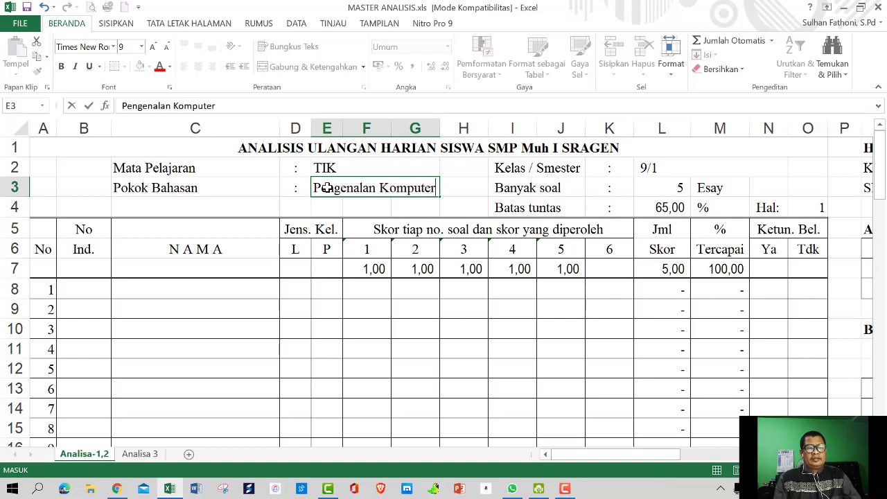
{"action": "left_click", "coordinate": [455, 198]}
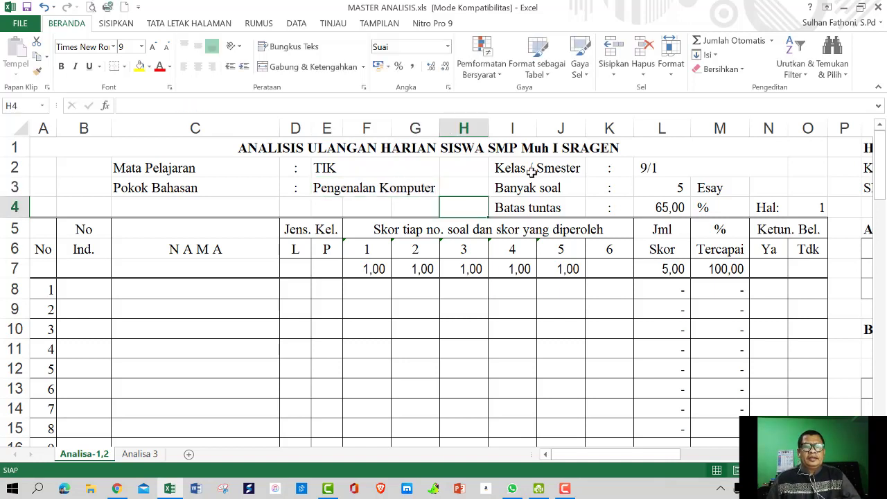
Re-enter the class/semester value as '9/1 in L2, leaving its label unchanged
{"action": "left_click", "coordinate": [648, 168]}
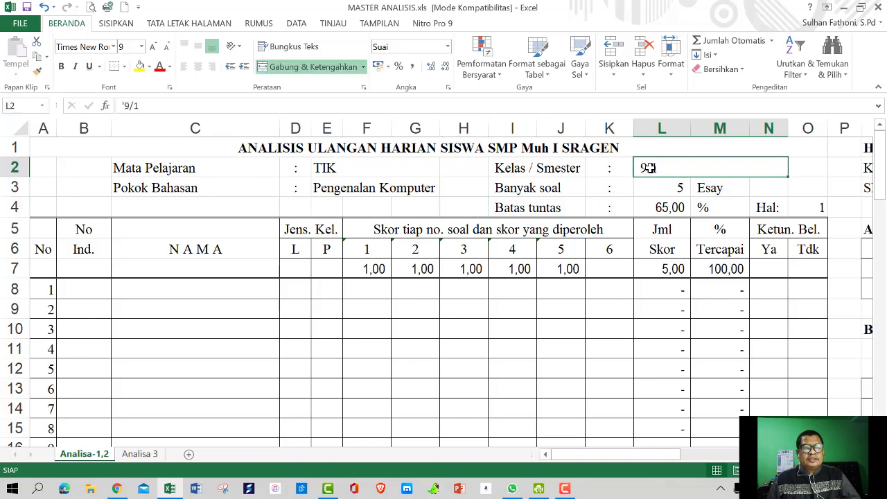
{"action": "key", "text": "BackSpace"}
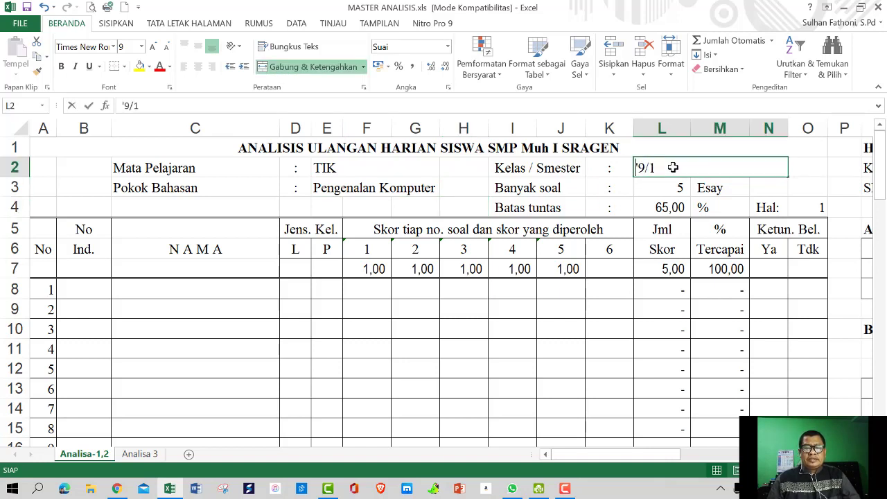
{"action": "left_click", "coordinate": [809, 192]}
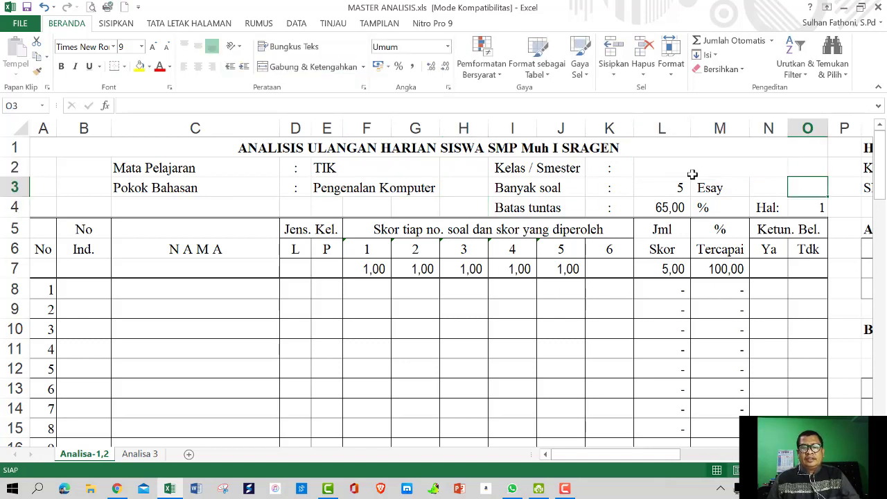
{"action": "left_click", "coordinate": [663, 163]}
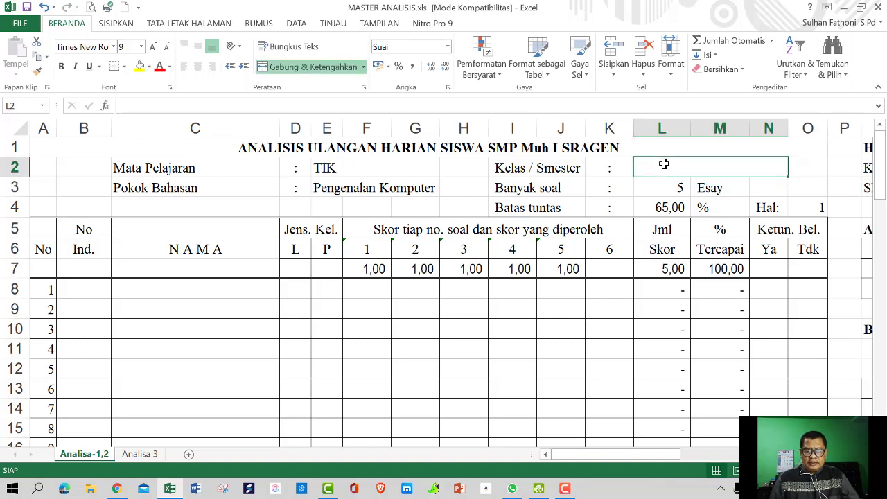
{"action": "type", "text": "'"}
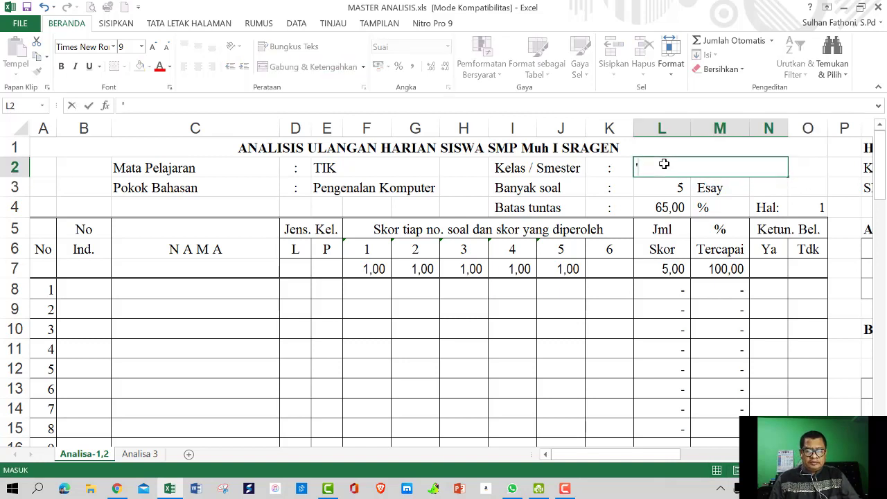
{"action": "type", "text": "9/"}
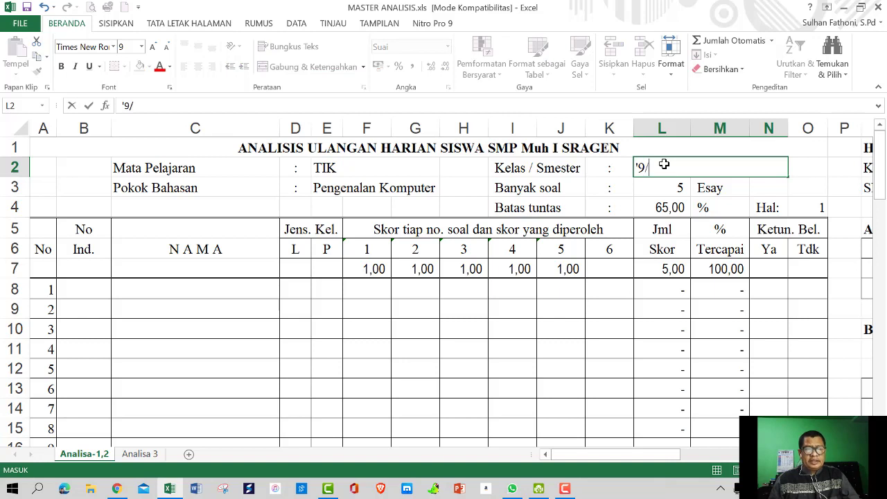
{"action": "type", "text": "1"}
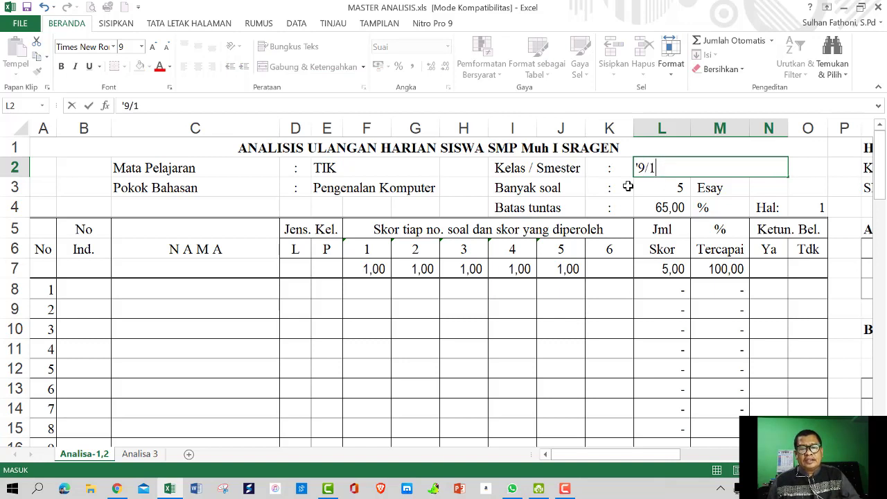
{"action": "left_click", "coordinate": [595, 192]}
{"action": "double_click", "coordinate": [543, 168]}
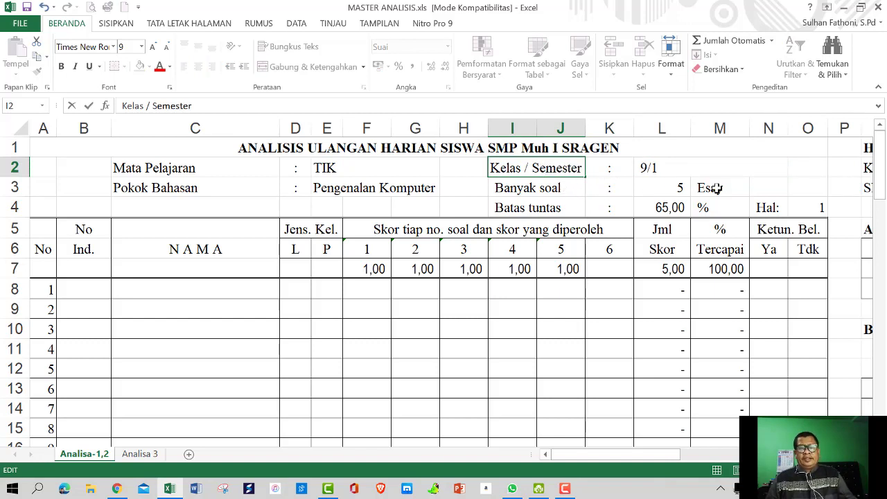
{"action": "left_click", "coordinate": [753, 182]}
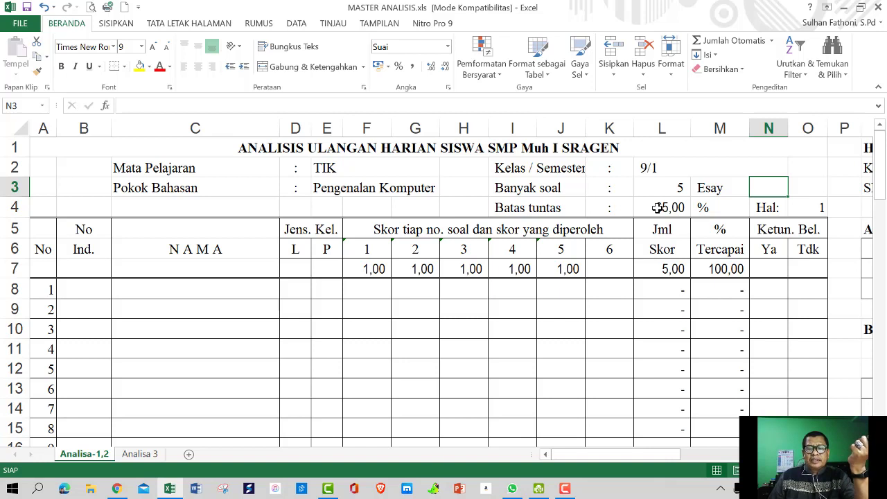
{"action": "left_click", "coordinate": [657, 208]}
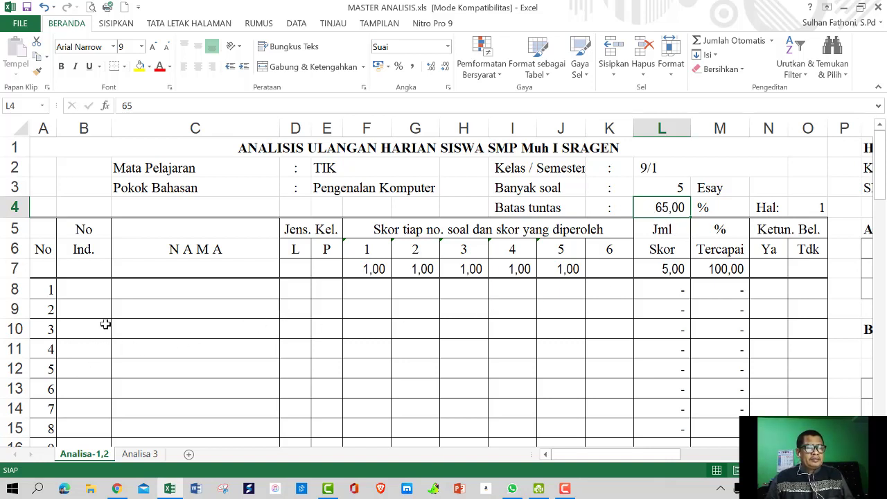
Enter the first student's index number and full name in row 8
{"action": "left_click", "coordinate": [77, 288]}
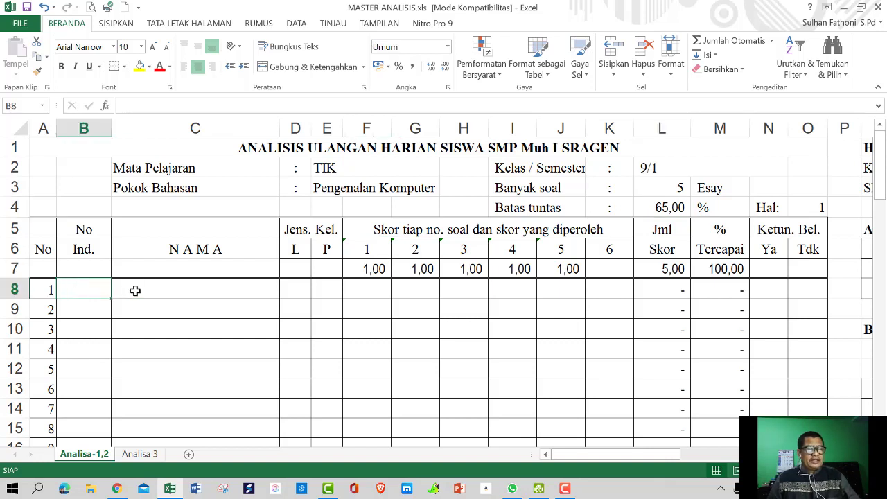
{"action": "type", "text": "1111"}
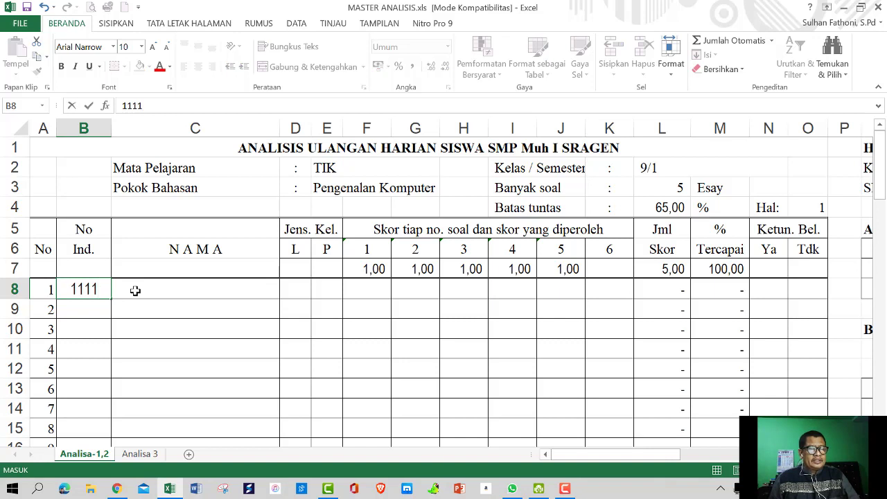
{"action": "left_click", "coordinate": [136, 291]}
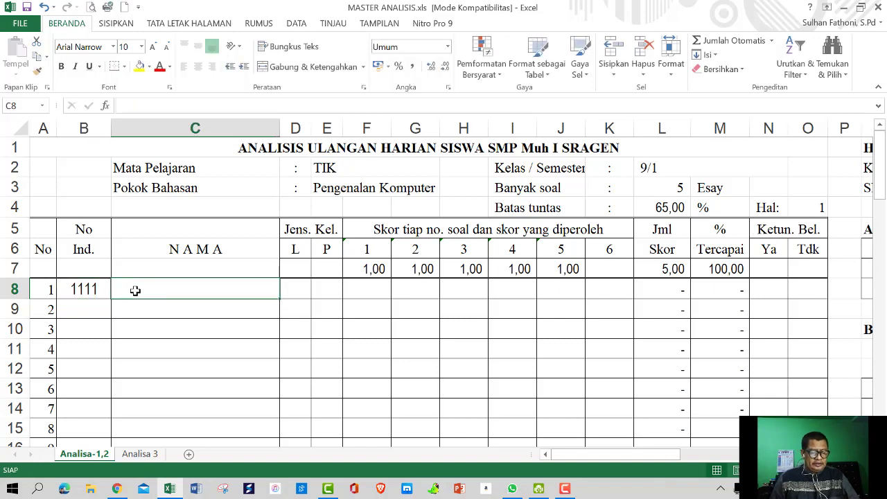
{"action": "key", "text": "Caps_Lock"}
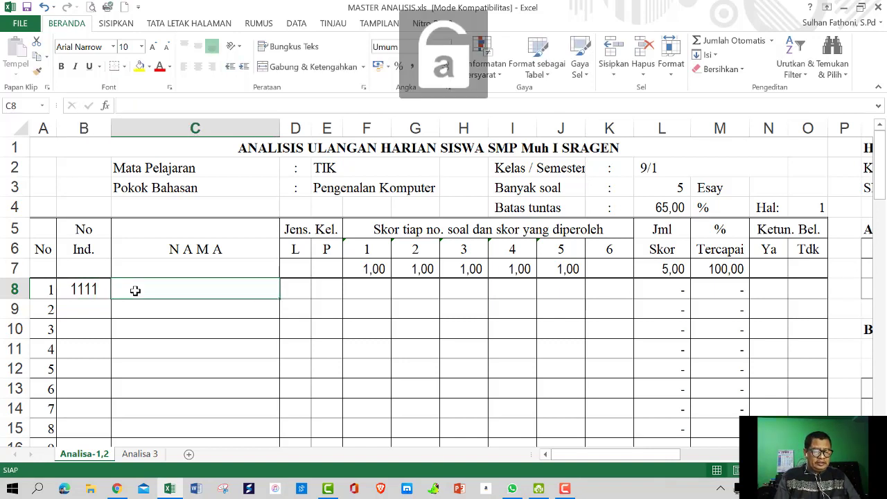
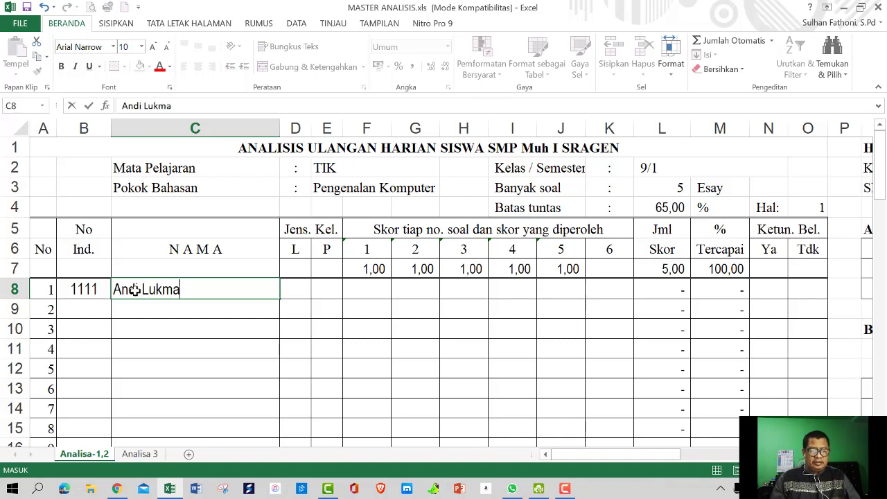
Enter the second student's index number and full name in row 9
{"action": "left_click", "coordinate": [83, 311]}
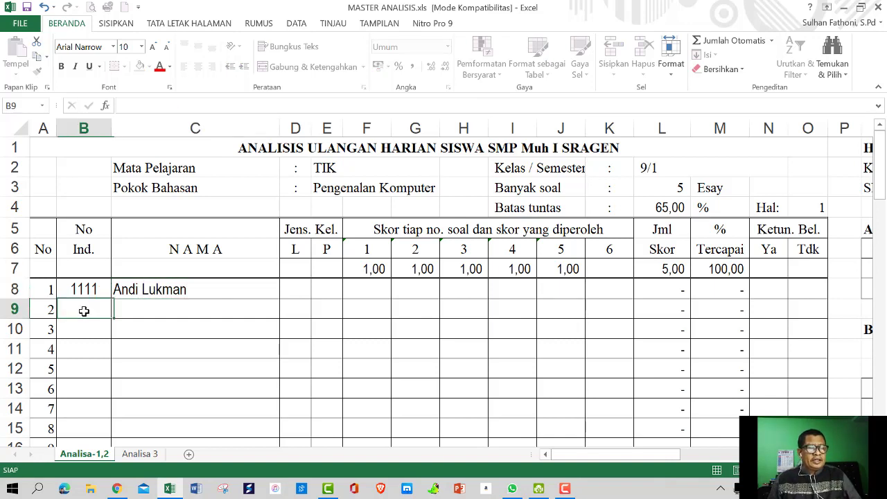
{"action": "type", "text": "1"}
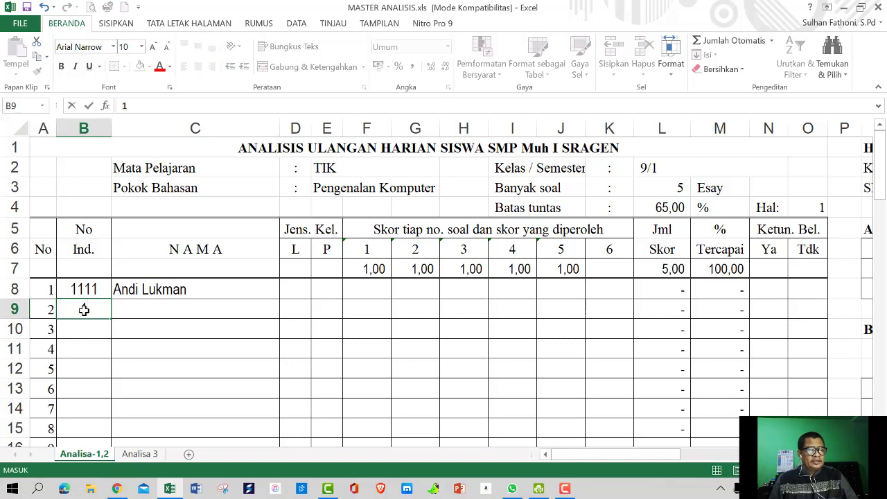
{"action": "type", "text": "222"}
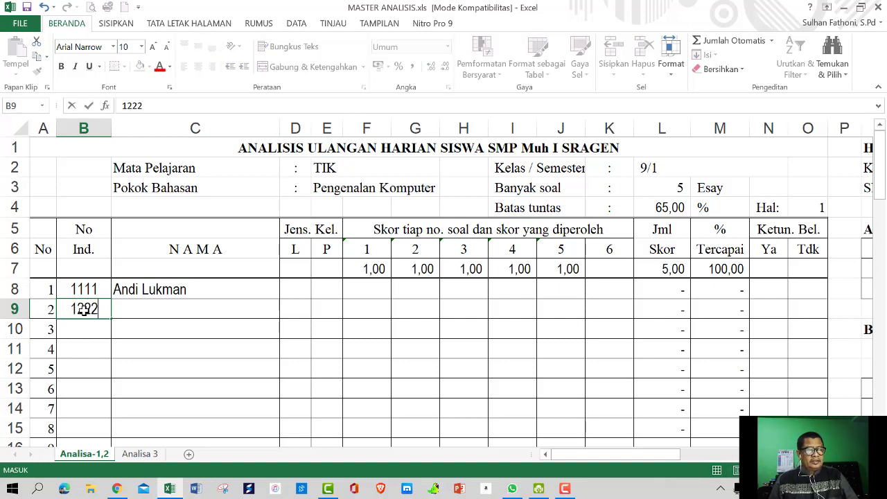
{"action": "left_click", "coordinate": [160, 307]}
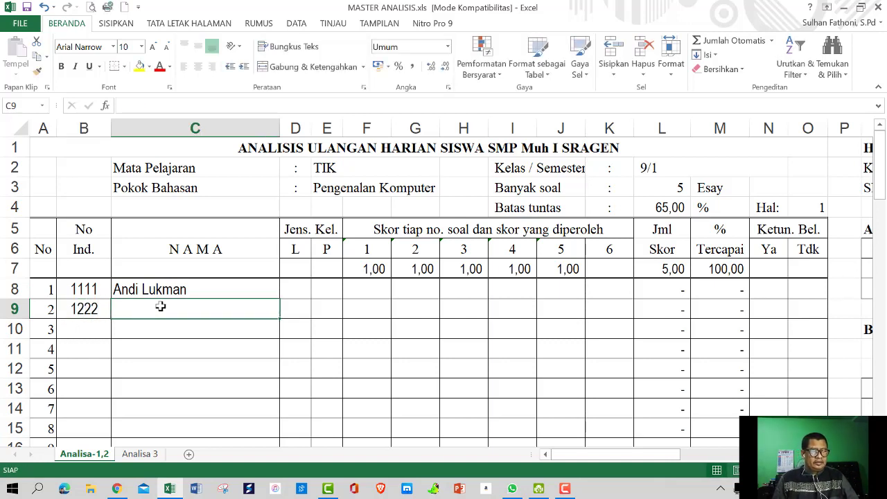
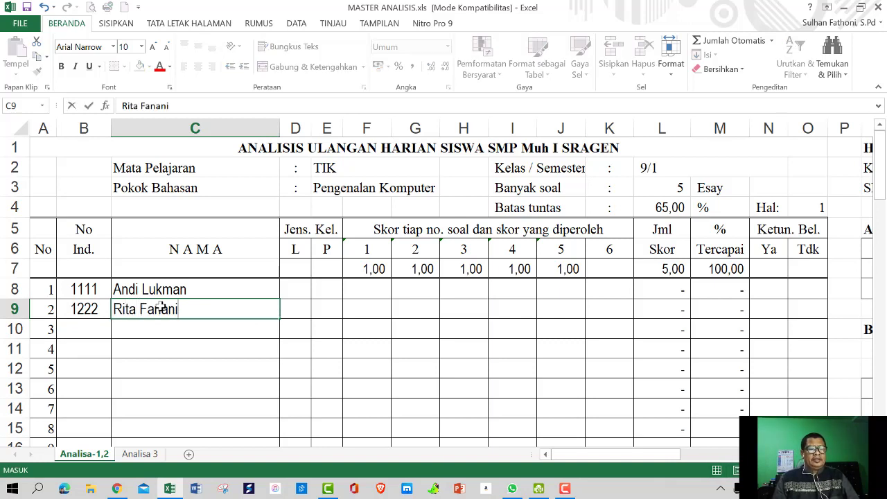
{"action": "left_click", "coordinate": [291, 290]}
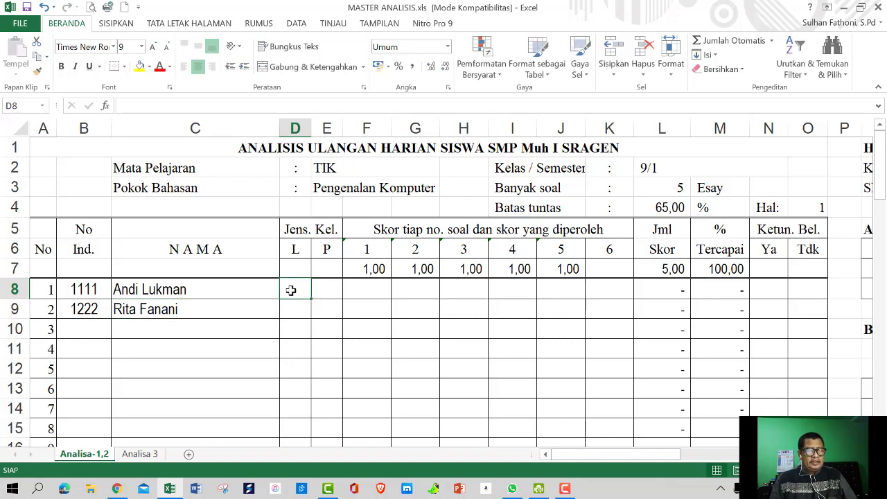
Mark the first student L and the second P, then review question count and maximum scores
{"action": "type", "text": "L"}
{"action": "left_click", "coordinate": [332, 311]}
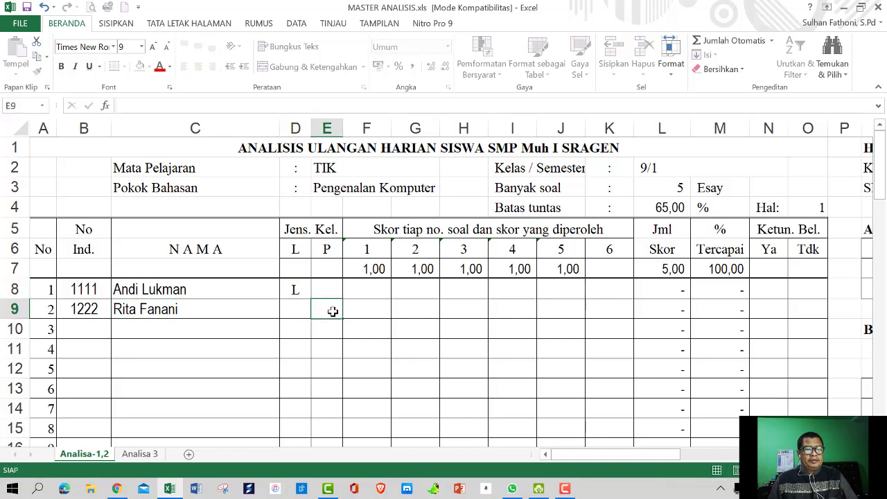
{"action": "type", "text": "P"}
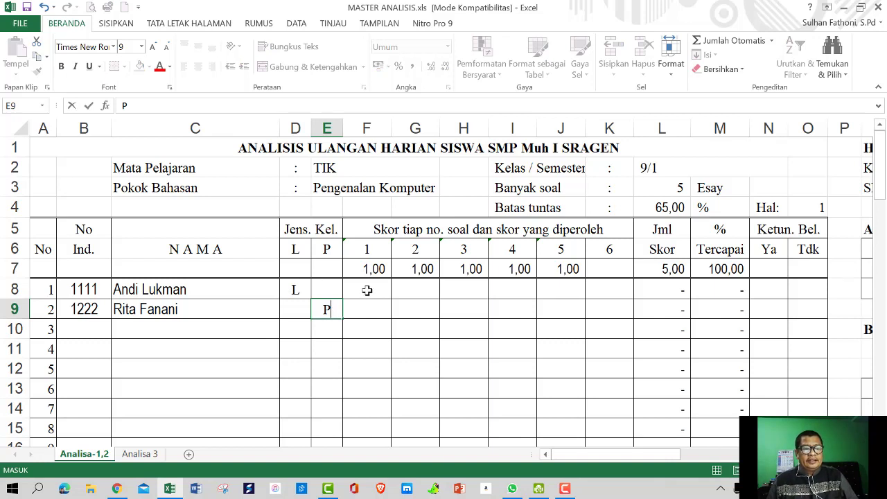
{"action": "left_click", "coordinate": [367, 290]}
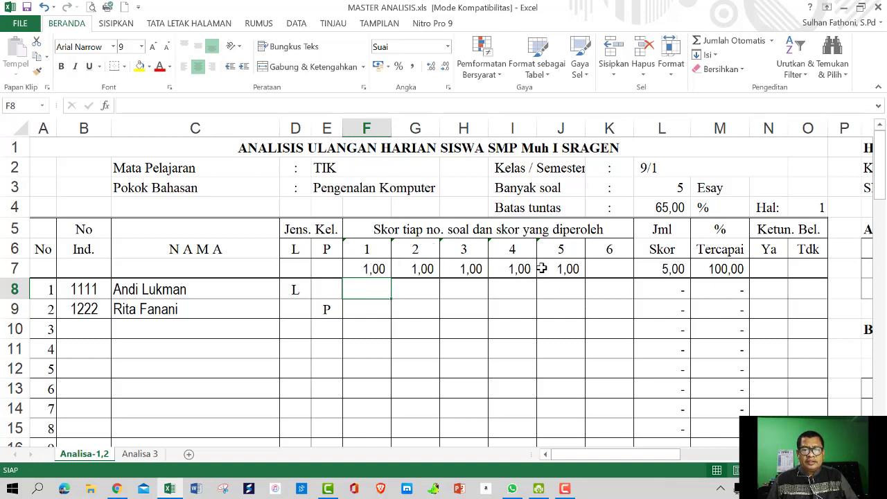
{"action": "left_click", "coordinate": [680, 188]}
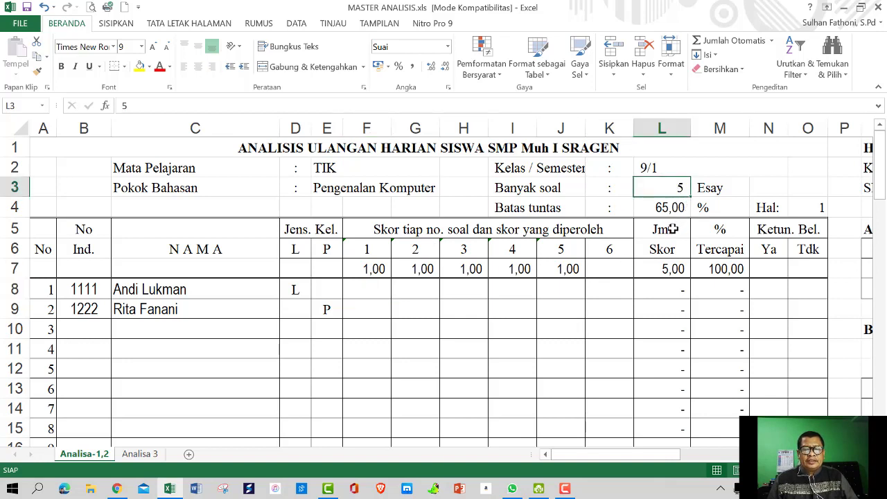
{"action": "left_click", "coordinate": [364, 271]}
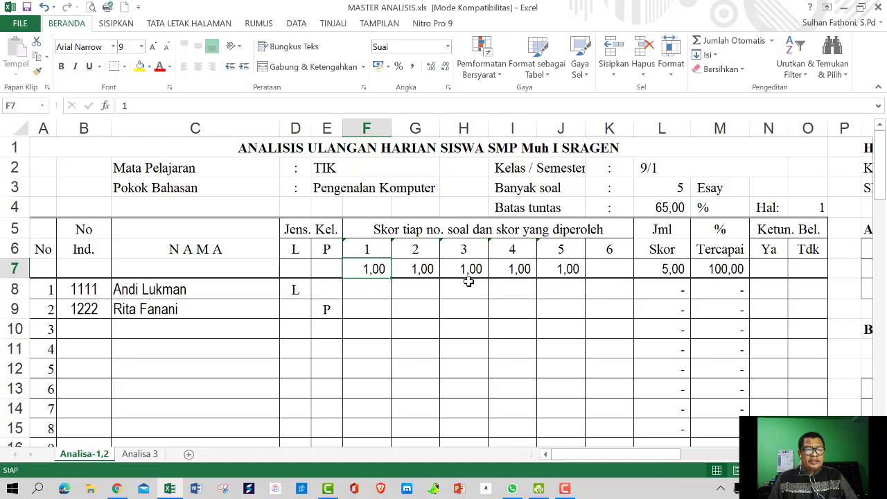
Set the maximum score of each question in F7:J7 to 2
{"action": "type", "text": "2"}
{"action": "key", "text": "Tab"}
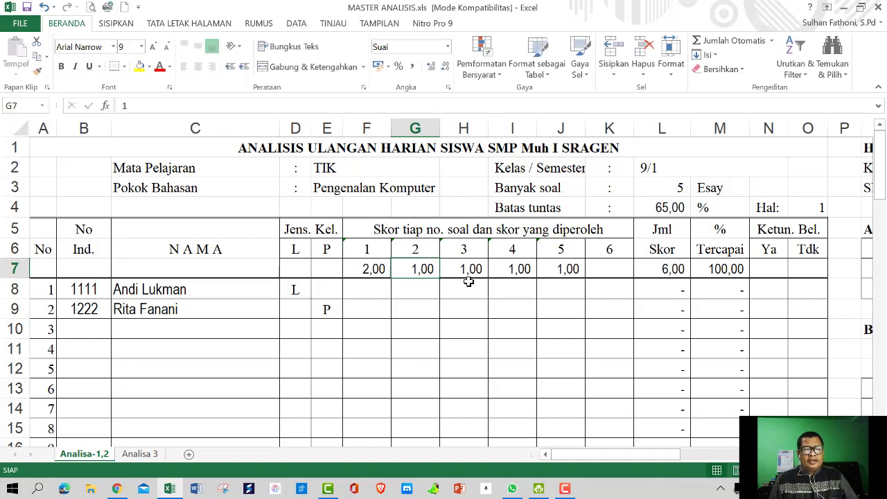
{"action": "type", "text": "2"}
{"action": "key", "text": "Tab"}
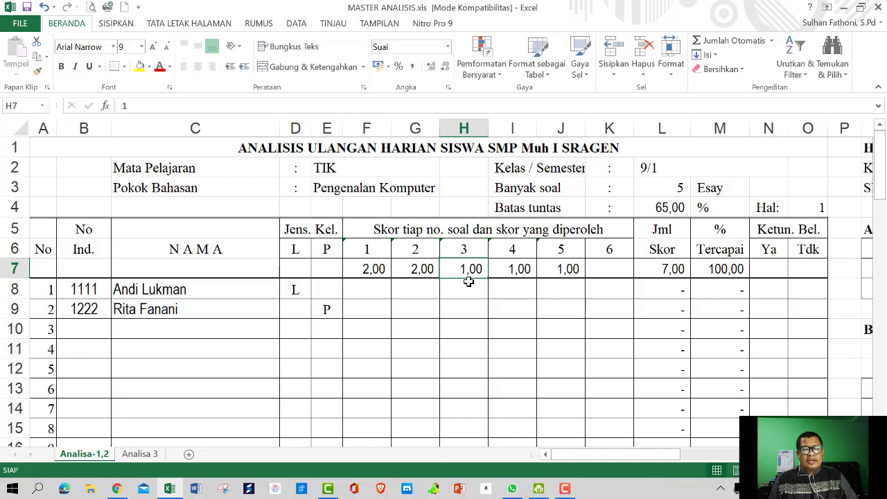
{"action": "type", "text": "2"}
{"action": "key", "text": "Tab"}
{"action": "type", "text": "2"}
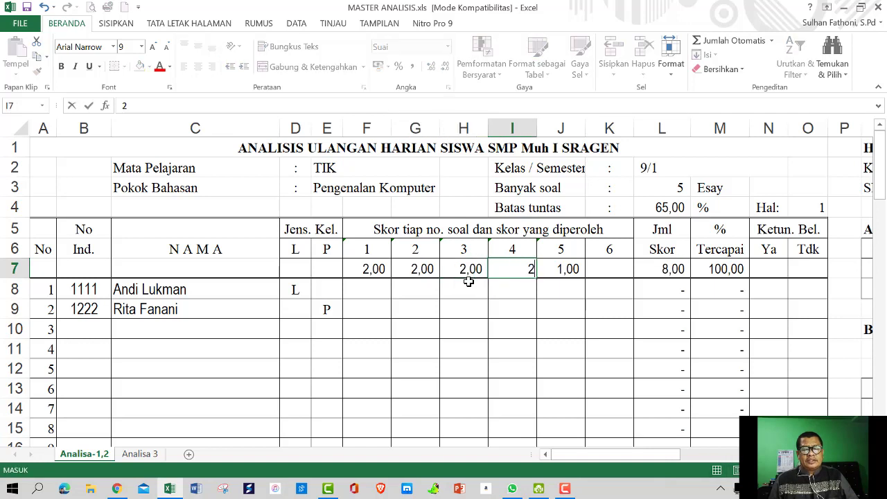
{"action": "key", "text": "Tab"}
{"action": "type", "text": "2"}
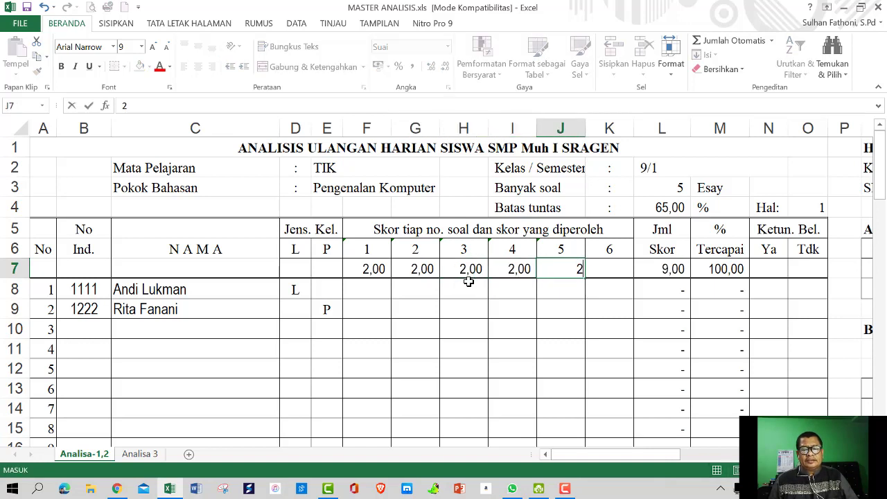
{"action": "key", "text": "Return"}
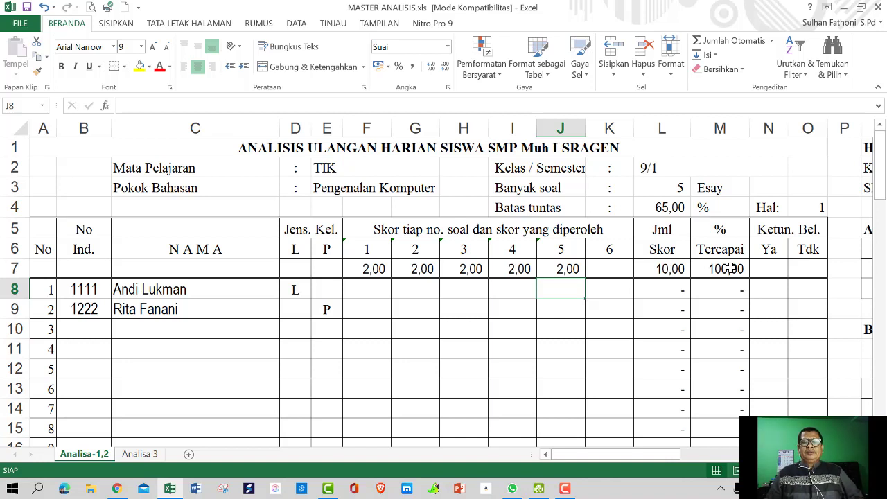
Enter the first student's scores 1,5, 1, 2, 1 and 2 across F8:J8
{"action": "left_click", "coordinate": [360, 291]}
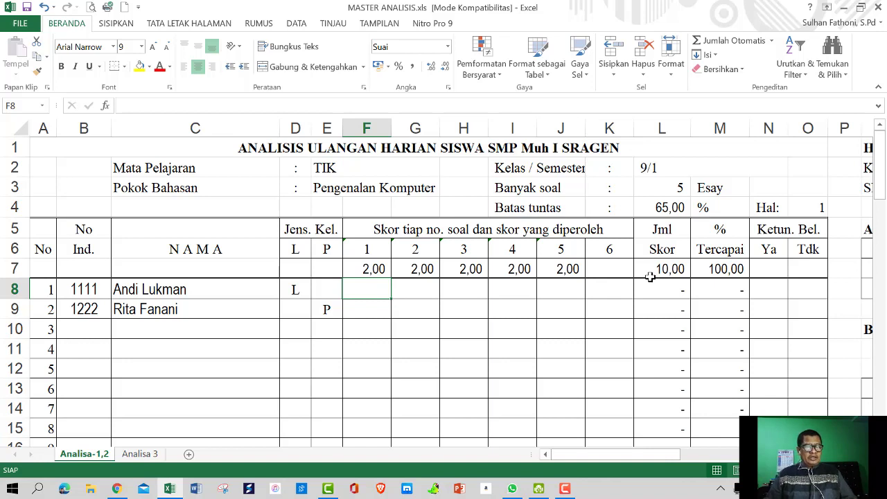
{"action": "type", "text": "1,5"}
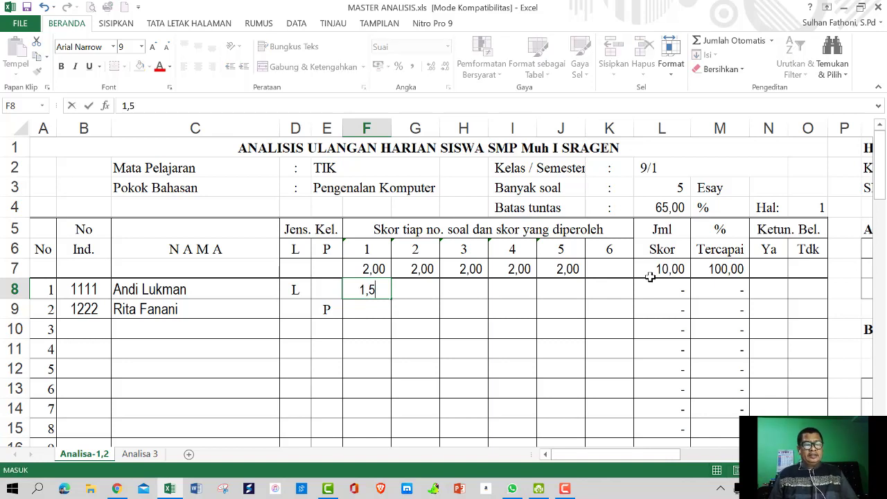
{"action": "key", "text": "Tab"}
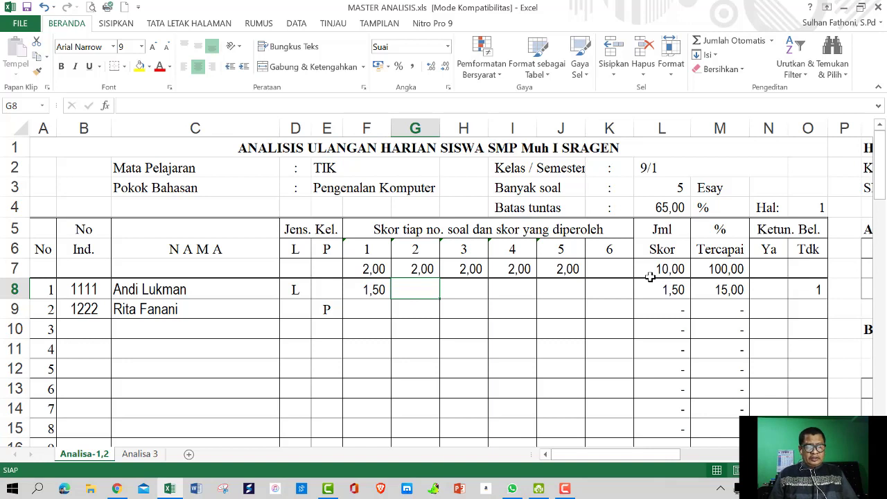
{"action": "type", "text": "1"}
{"action": "key", "text": "Tab"}
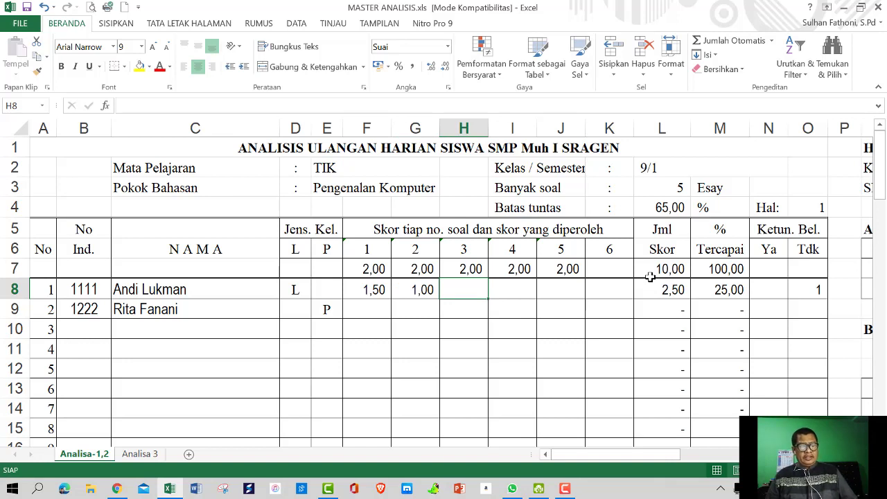
{"action": "type", "text": "2"}
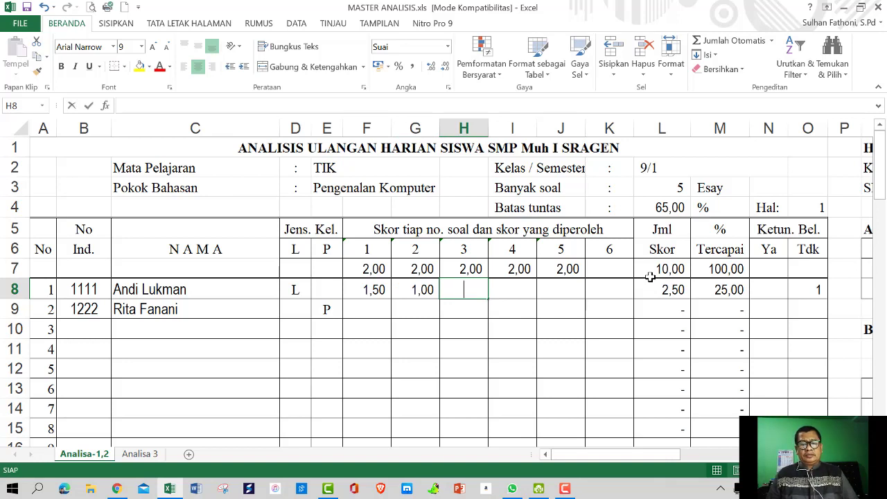
{"action": "key", "text": "Tab"}
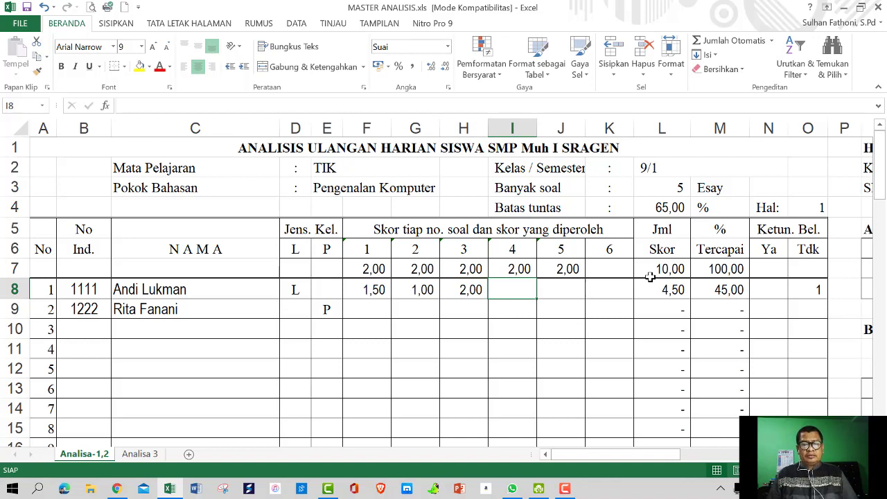
{"action": "type", "text": "1"}
{"action": "key", "text": "Tab"}
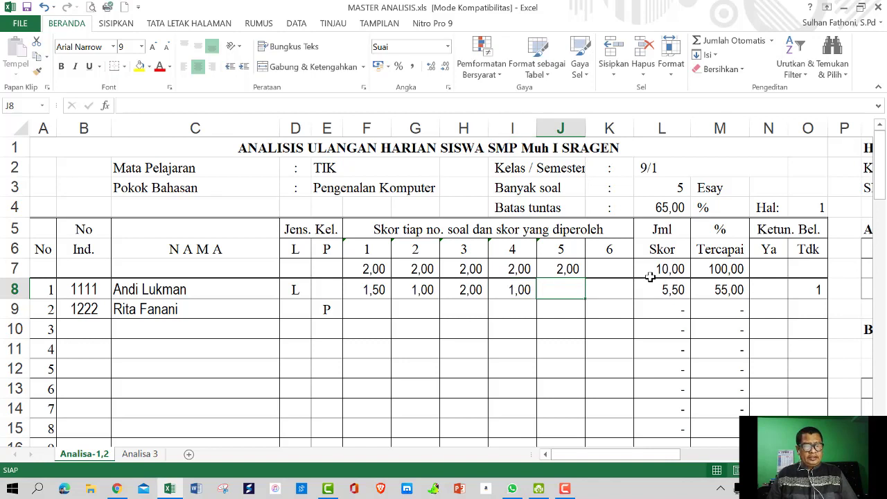
{"action": "type", "text": "2"}
{"action": "key", "text": "Tab"}
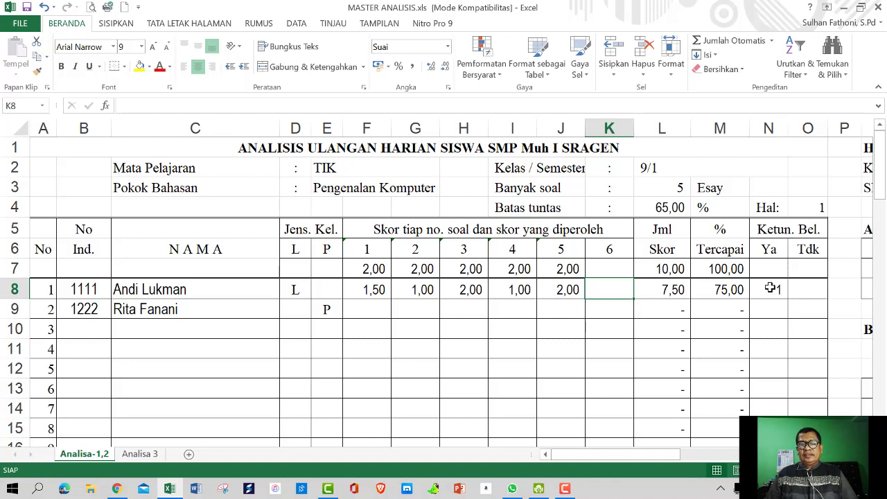
Check the pass-status formula, then correct J8 to 1 and H8 to 1,5
{"action": "left_click", "coordinate": [770, 288]}
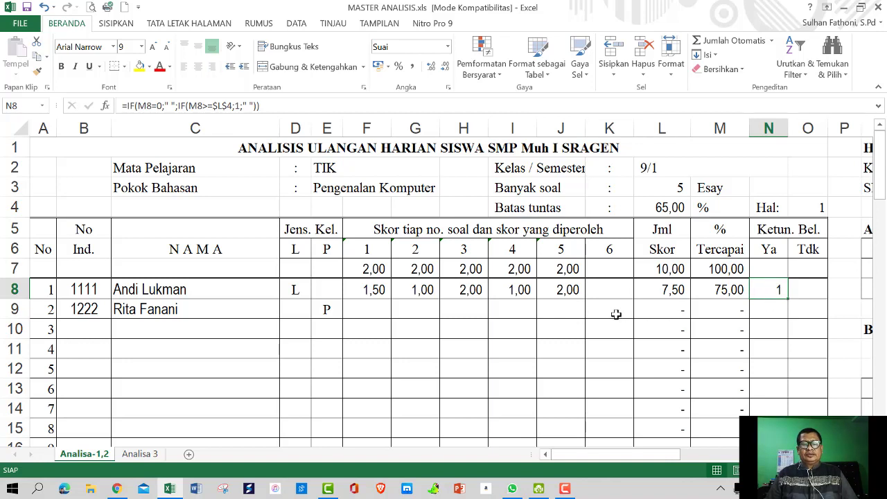
{"action": "left_click", "coordinate": [563, 291]}
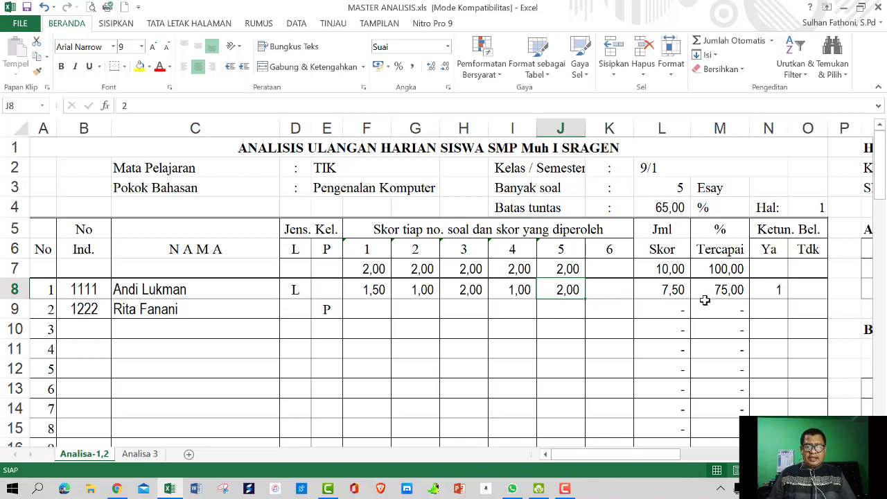
{"action": "type", "text": "1"}
{"action": "key", "text": "Return"}
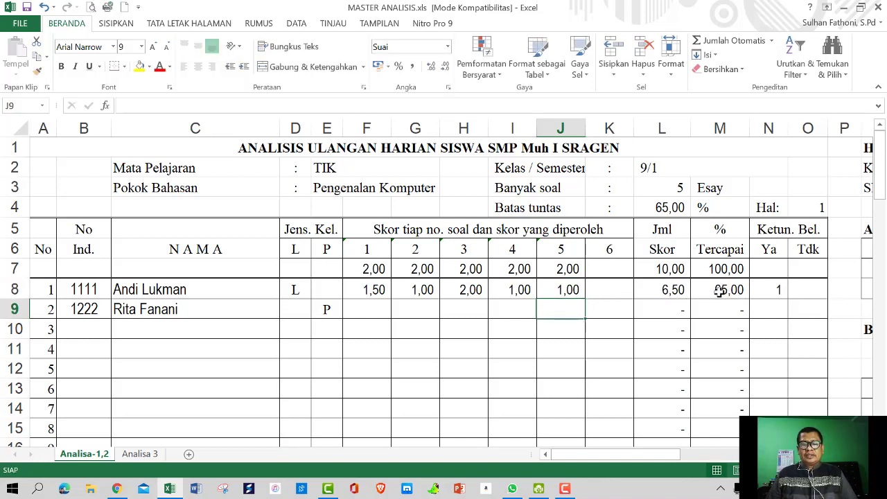
{"action": "left_click", "coordinate": [470, 290]}
{"action": "type", "text": "1,5"}
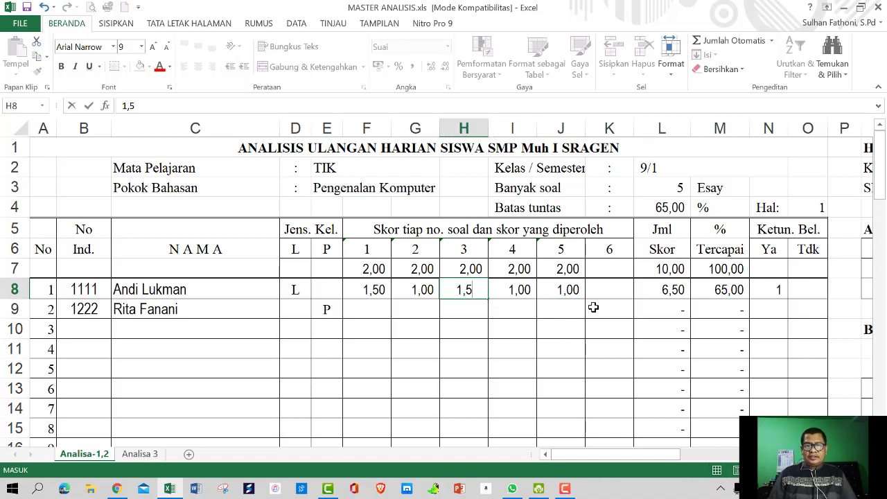
{"action": "key", "text": "Return"}
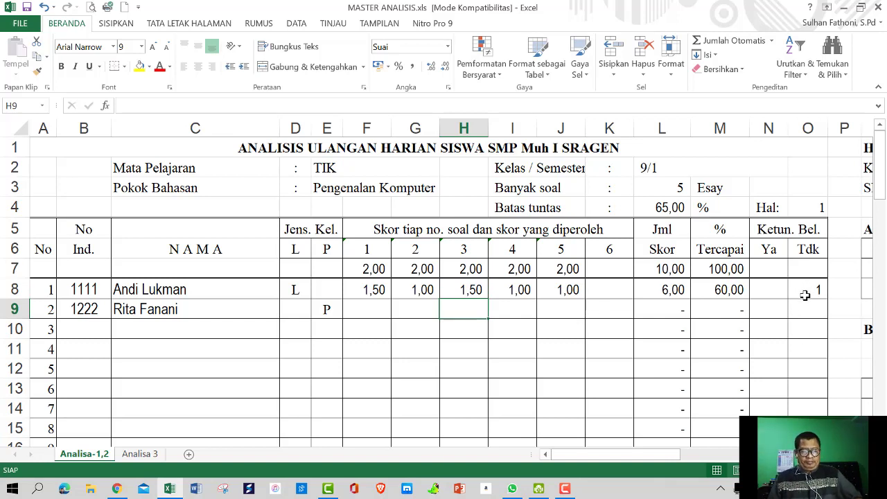
Enter the second student's scores 2, 2, 1,5, 1 and 1,5 across F9:J9
{"action": "left_click", "coordinate": [374, 311]}
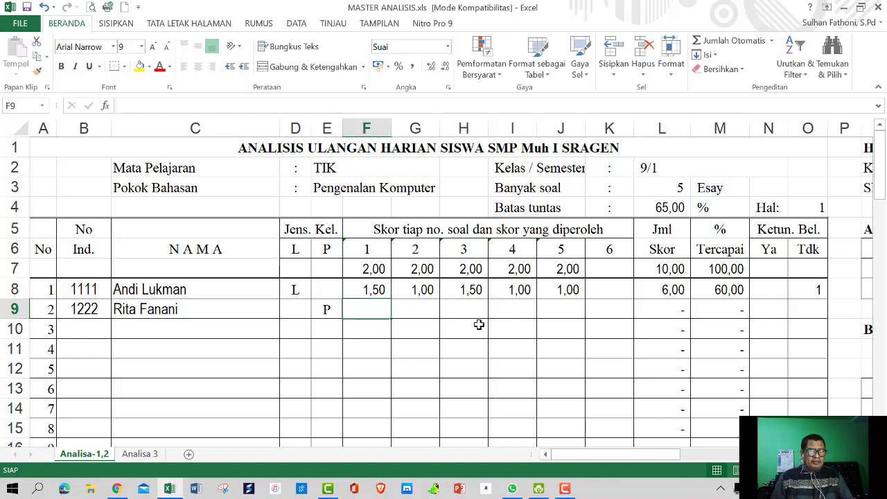
{"action": "type", "text": "2"}
{"action": "key", "text": "Tab"}
{"action": "type", "text": "2"}
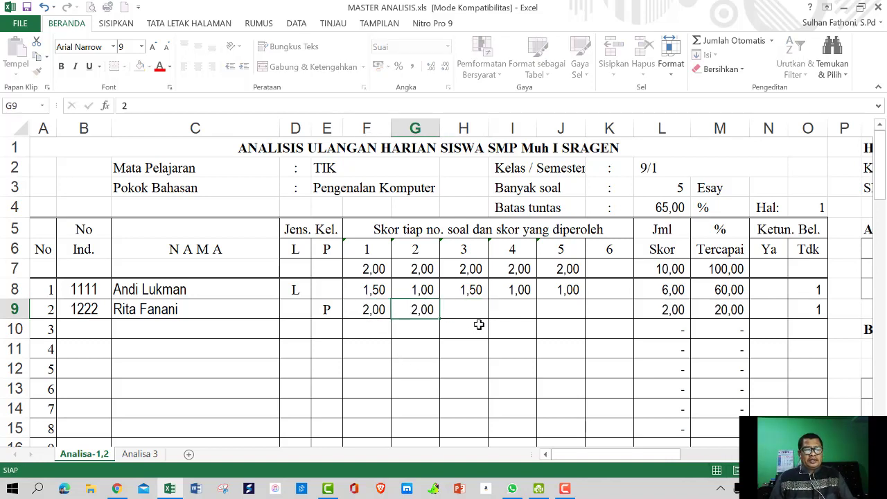
{"action": "key", "text": "Tab"}
{"action": "type", "text": "1,5"}
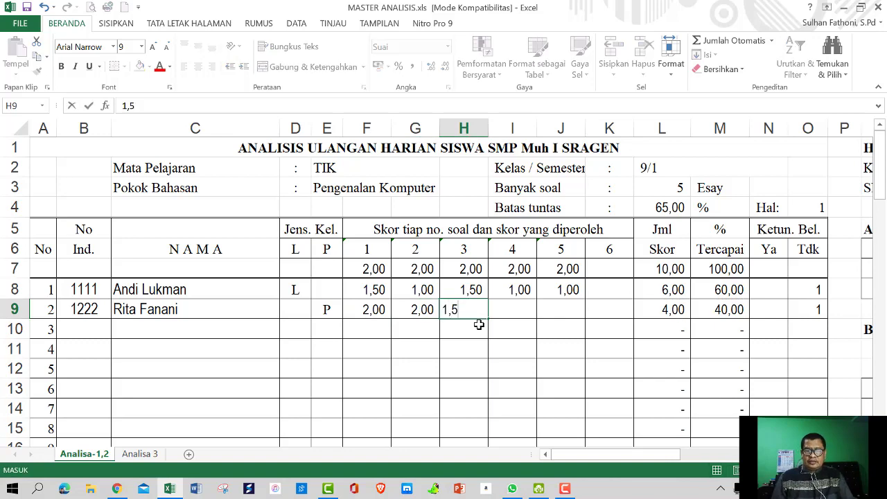
{"action": "key", "text": "ctrl+Return"}
{"action": "key", "text": "Tab"}
{"action": "type", "text": "1"}
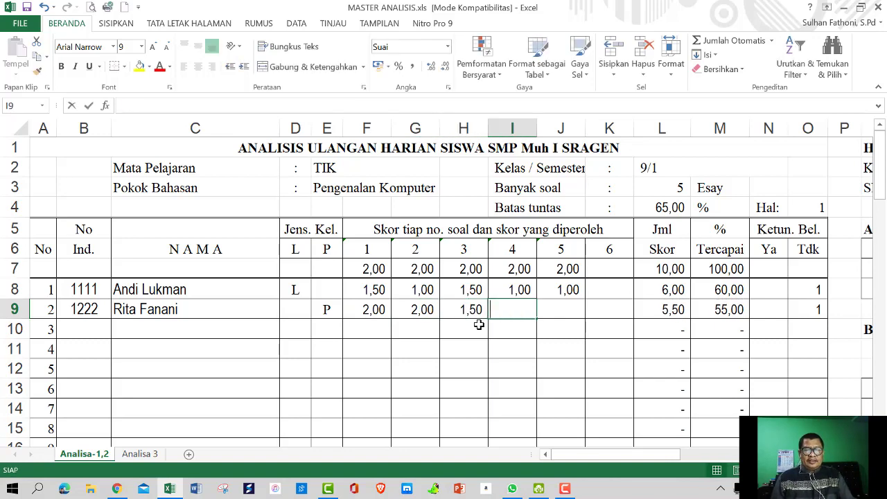
{"action": "key", "text": "Tab"}
{"action": "type", "text": "1,"}
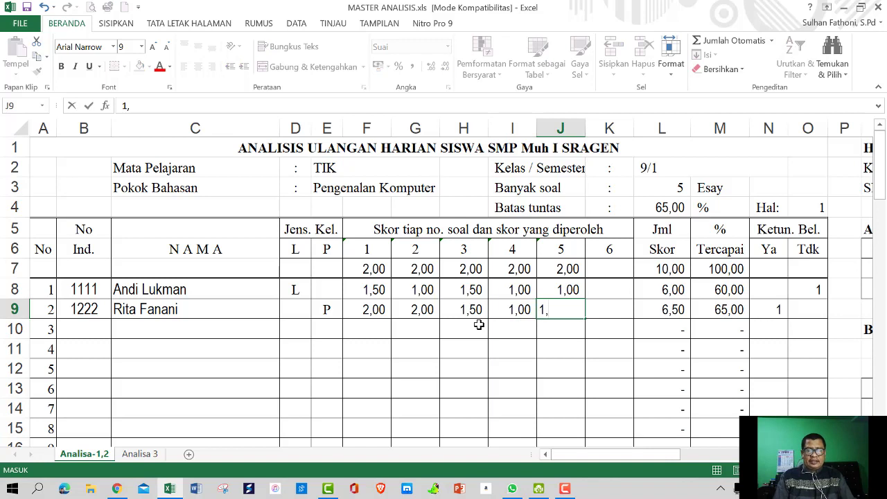
{"action": "type", "text": "5"}
{"action": "key", "text": "Tab"}
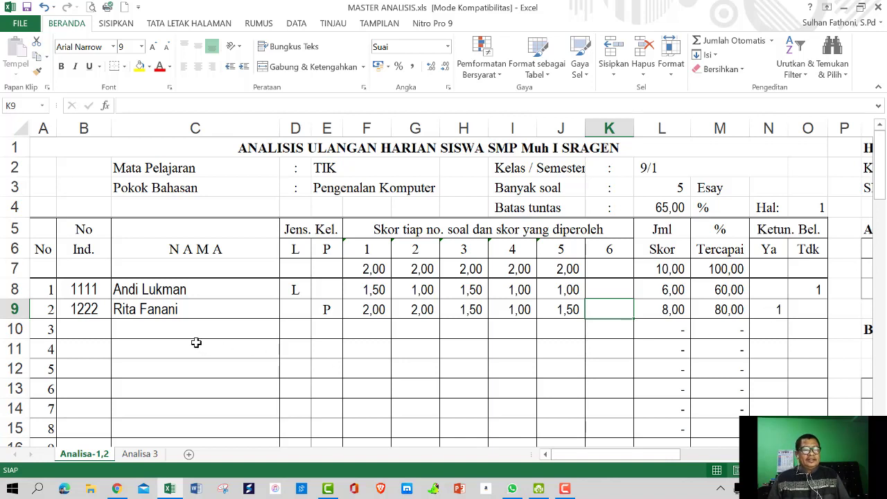
{"action": "left_click", "coordinate": [73, 329]}
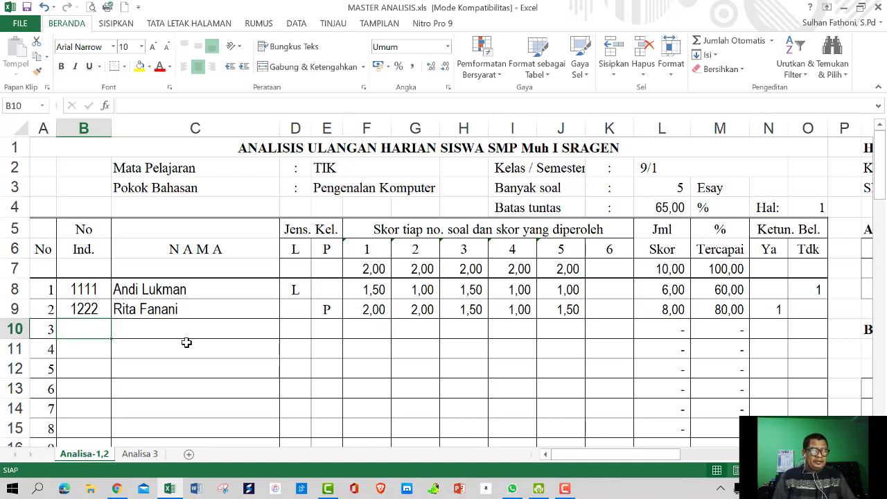
Enter the third student's number, full name and gender L in row 10
{"action": "type", "text": "1333"}
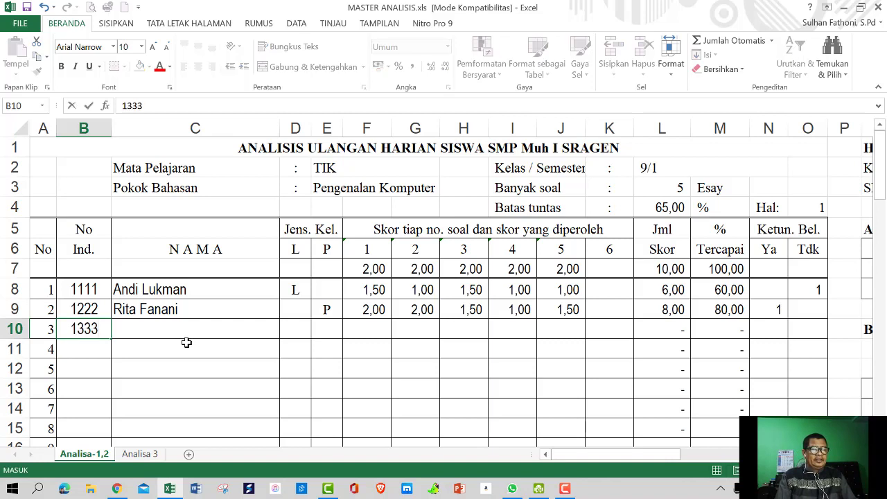
{"action": "key", "text": "Tab"}
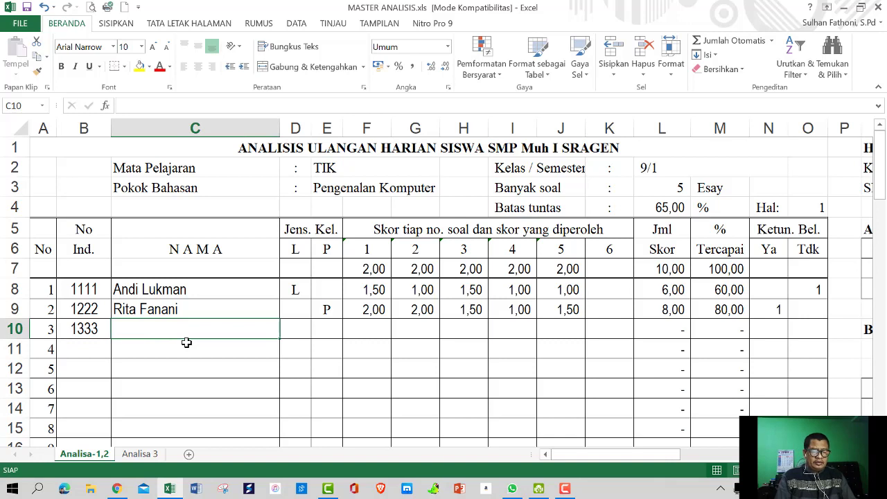
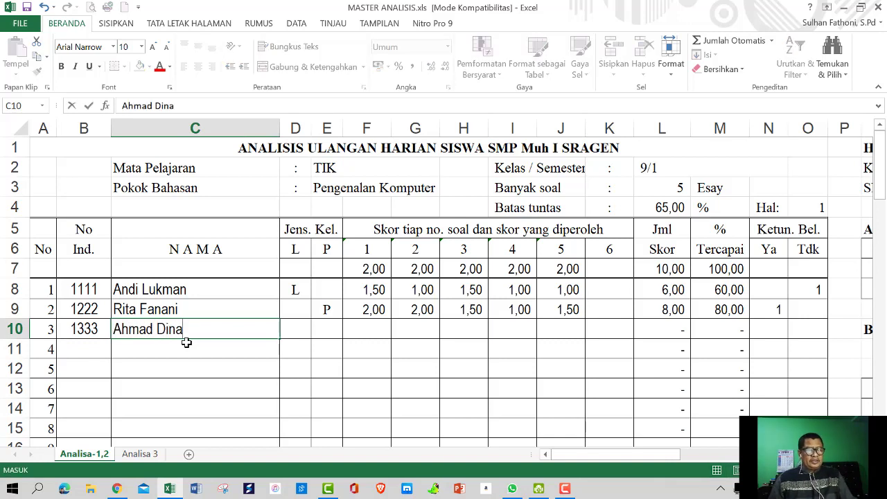
{"action": "key", "text": "Tab"}
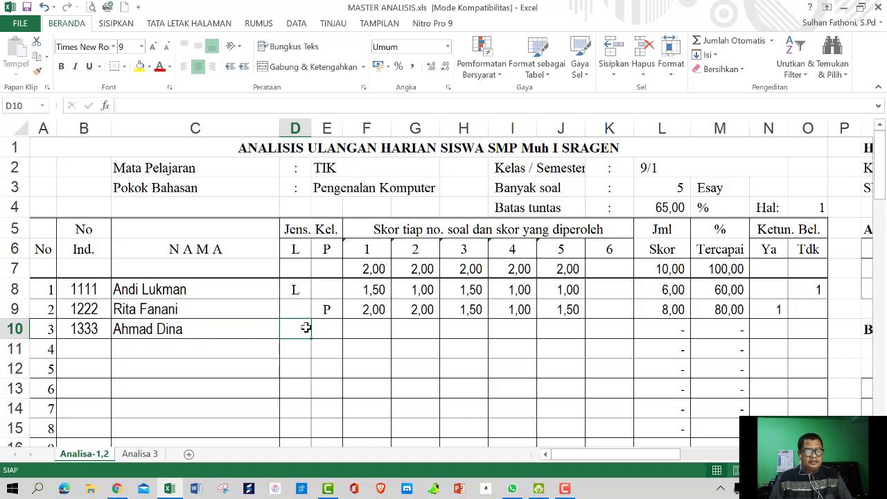
{"action": "type", "text": "L"}
{"action": "key", "text": "Tab"}
{"action": "key", "text": "Tab"}
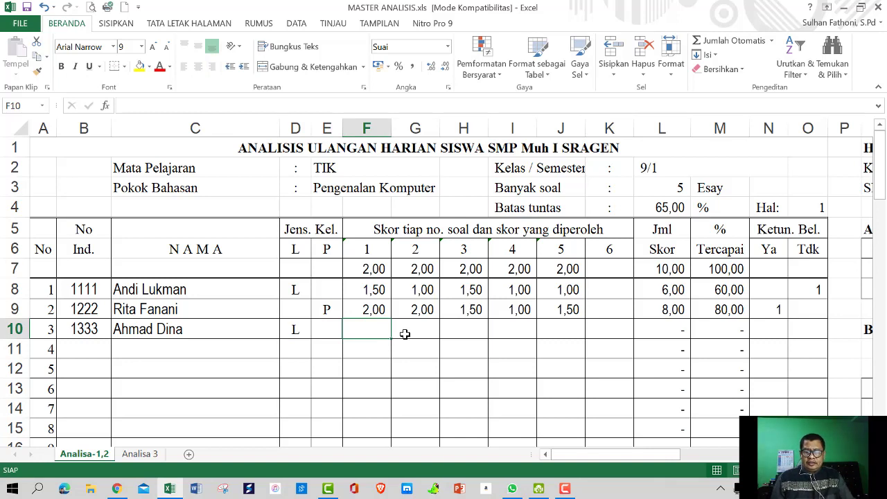
Enter the third student's scores 2, 1, 1, 1 and 1 across F10:J10
{"action": "type", "text": "2"}
{"action": "key", "text": "Tab"}
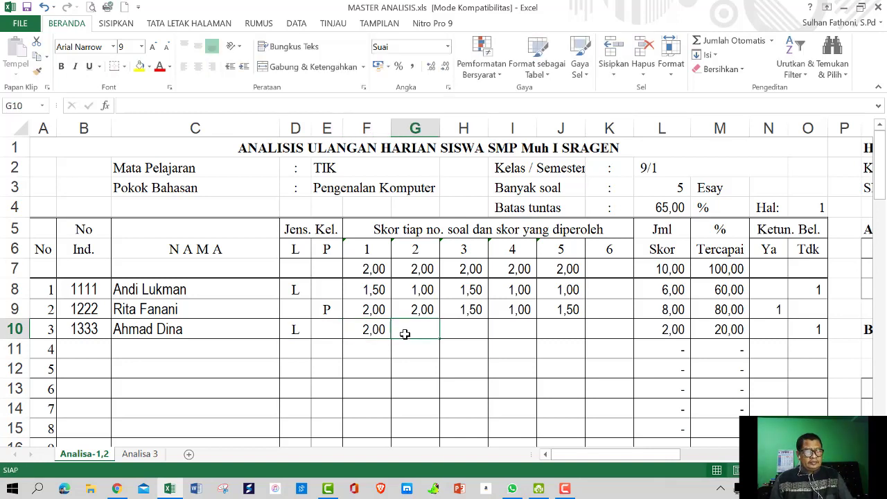
{"action": "type", "text": "1"}
{"action": "key", "text": "Tab"}
{"action": "type", "text": "1"}
{"action": "key", "text": "Tab"}
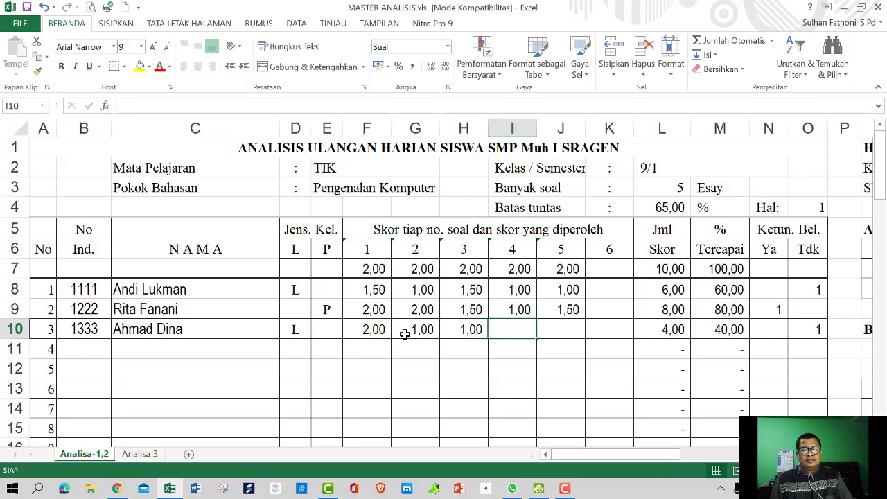
{"action": "type", "text": "1"}
{"action": "key", "text": "Tab"}
{"action": "type", "text": "1"}
{"action": "key", "text": "Tab"}
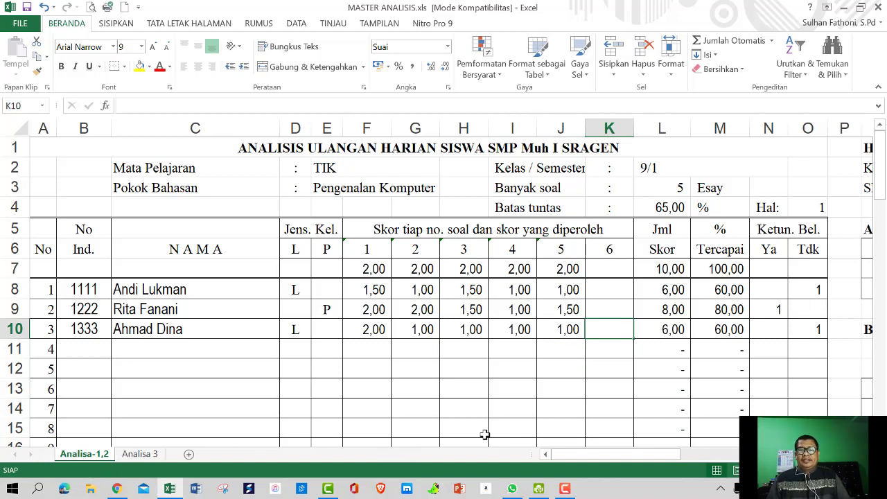
Scroll right to the class summary and inspect the passed-students count formula
{"action": "left_click_drag", "start_coordinate": [607, 459], "coordinate": [762, 458]}
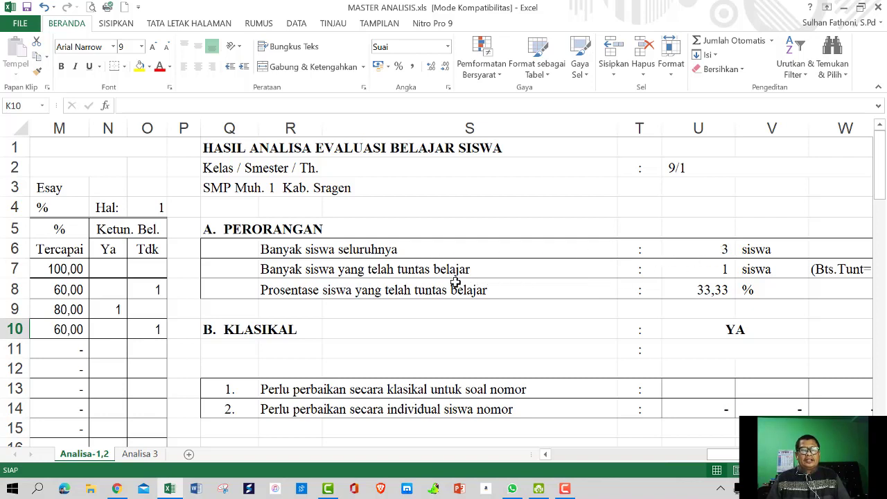
{"action": "left_click", "coordinate": [711, 269]}
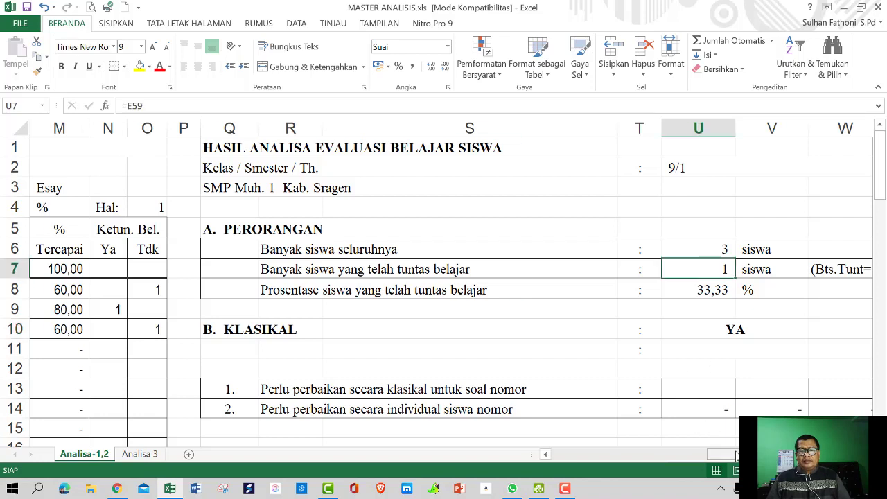
{"action": "left_click_drag", "start_coordinate": [736, 454], "coordinate": [762, 454]}
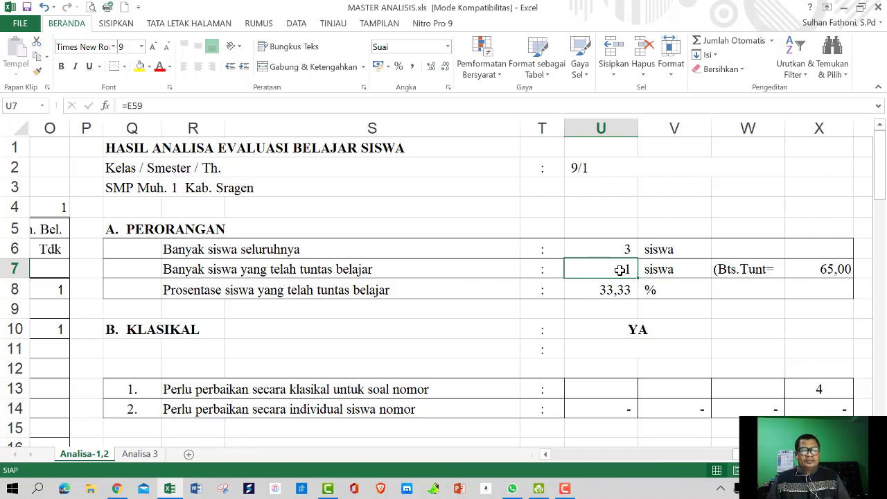
{"action": "scroll", "coordinate": [783, 367], "scroll_direction": "down", "scroll_amount": 1}
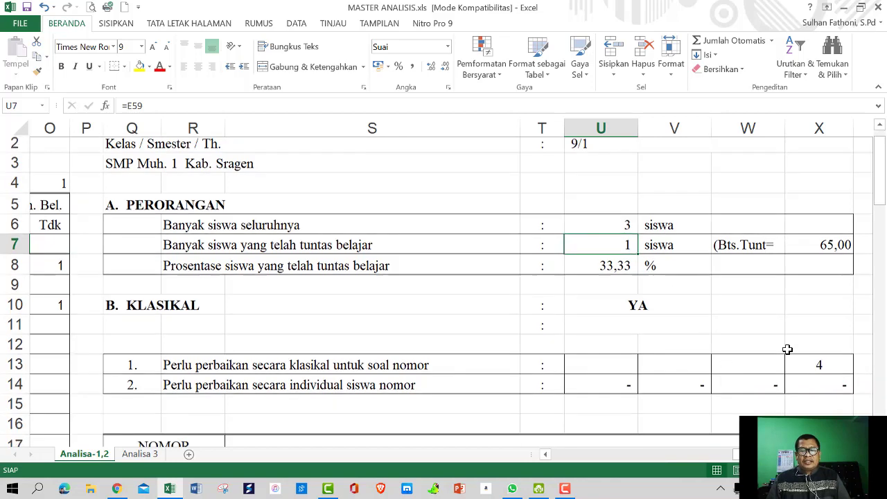
{"action": "scroll", "coordinate": [788, 349], "scroll_direction": "down", "scroll_amount": 1}
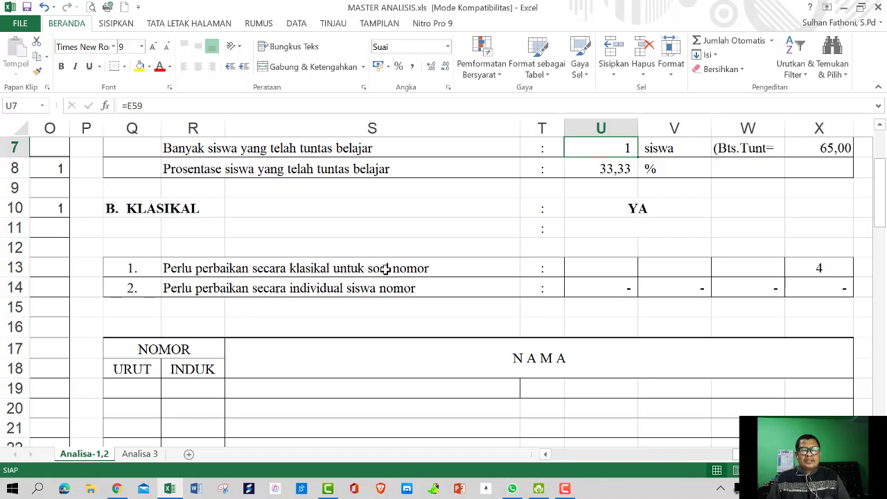
Inspect the class-wide remedial question formula, then return to the score columns F–S
{"action": "left_click", "coordinate": [792, 267]}
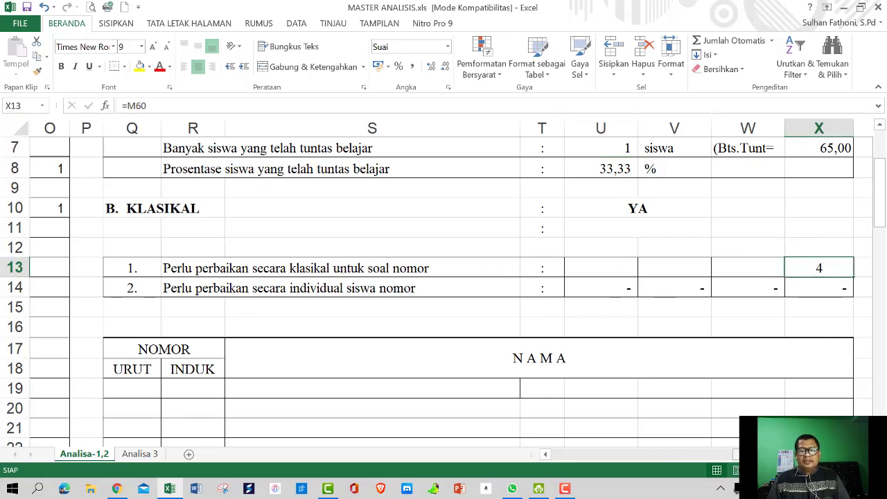
{"action": "left_click_drag", "start_coordinate": [736, 454], "coordinate": [606, 462]}
{"action": "scroll", "coordinate": [392, 353], "scroll_direction": "up", "scroll_amount": 1}
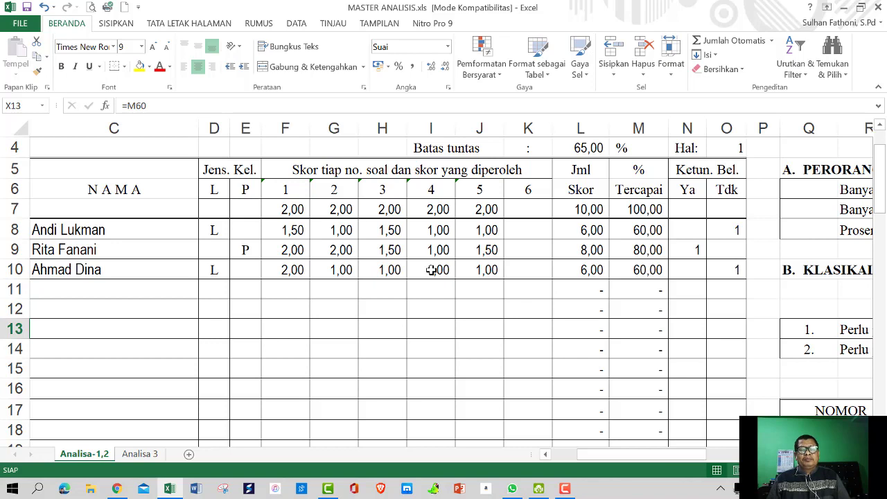
{"action": "left_click_drag", "start_coordinate": [623, 457], "coordinate": [776, 455]}
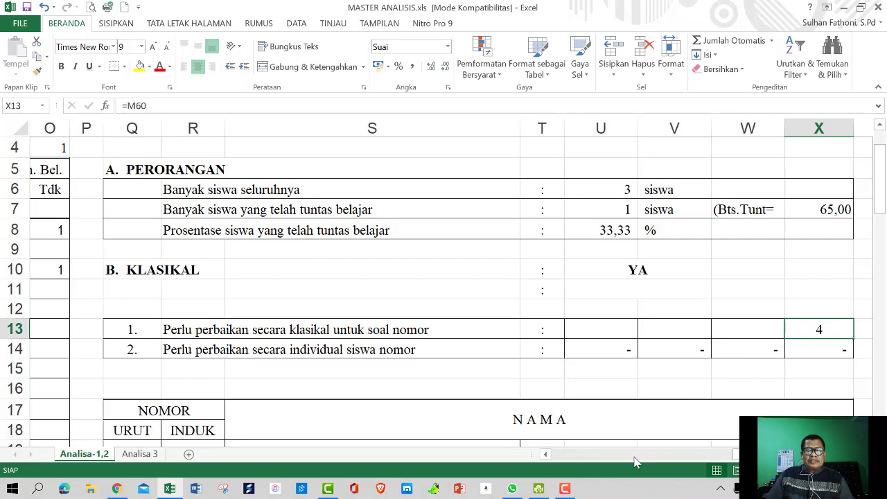
{"action": "left_click_drag", "start_coordinate": [734, 459], "coordinate": [593, 465]}
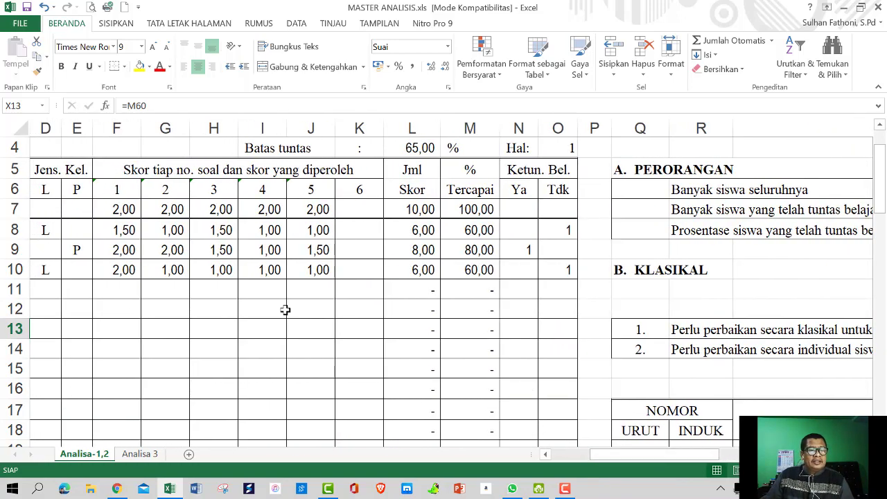
Change question 4 scores in I9 and I10 to 2, then review the updated summary
{"action": "left_click", "coordinate": [259, 248]}
{"action": "type", "text": "2"}
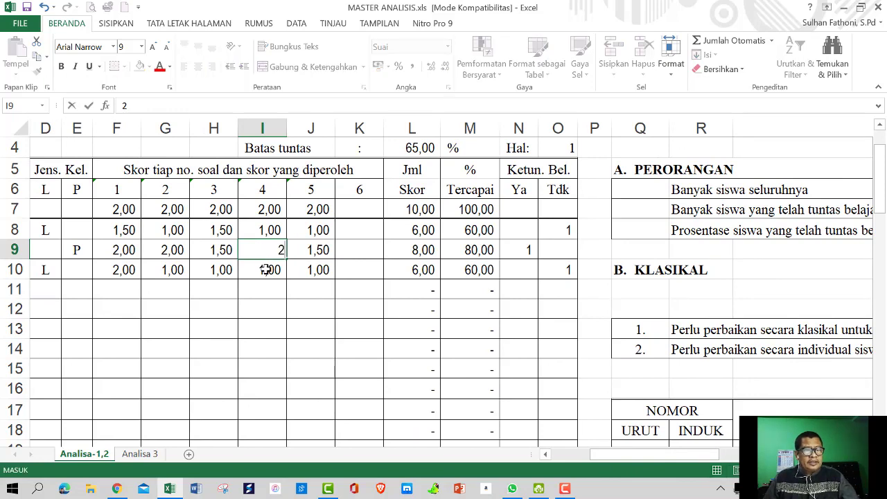
{"action": "left_click", "coordinate": [271, 270]}
{"action": "type", "text": "2"}
{"action": "left_click", "coordinate": [338, 293]}
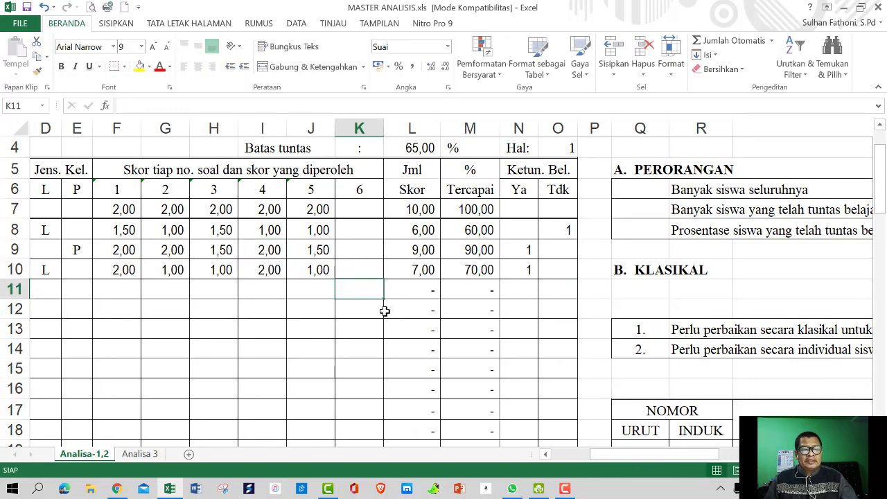
{"action": "left_click_drag", "start_coordinate": [701, 455], "coordinate": [850, 455]}
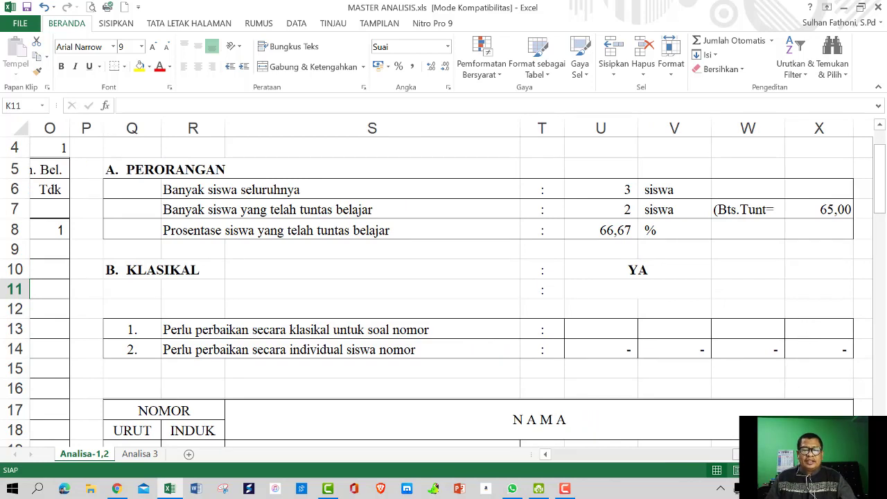
{"action": "scroll", "coordinate": [683, 351], "scroll_direction": "left", "scroll_amount": 6}
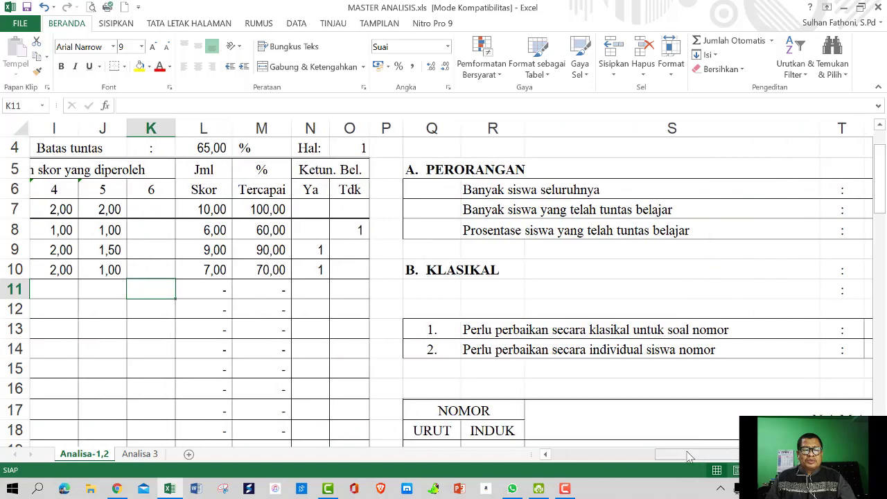
{"action": "scroll", "coordinate": [682, 351], "scroll_direction": "down", "scroll_amount": 3}
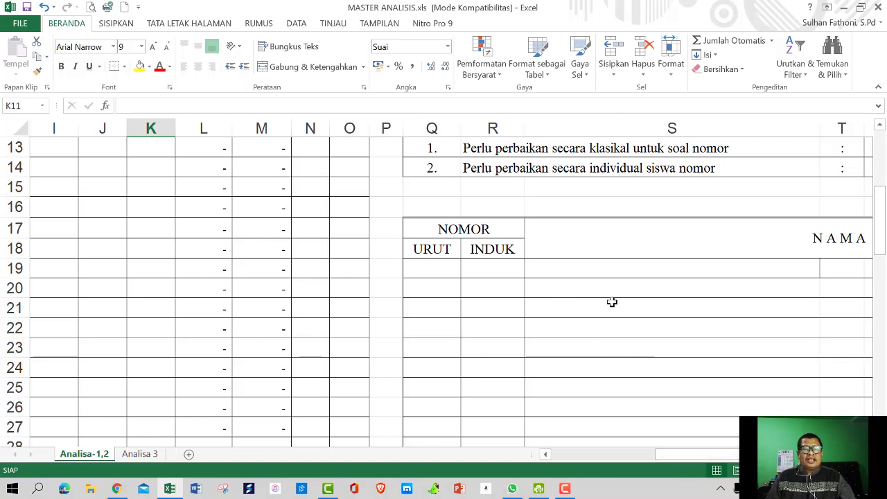
{"action": "scroll", "coordinate": [612, 302], "scroll_direction": "up", "scroll_amount": 1}
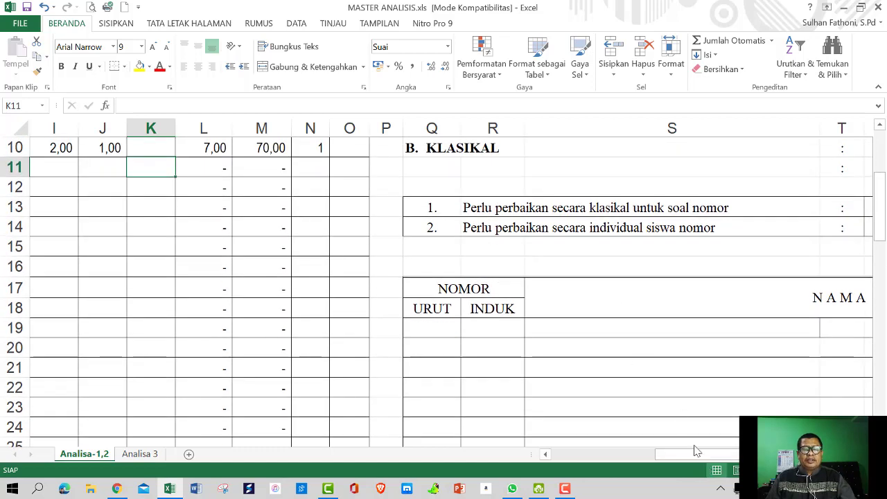
{"action": "scroll", "coordinate": [623, 365], "scroll_direction": "up", "scroll_amount": 2}
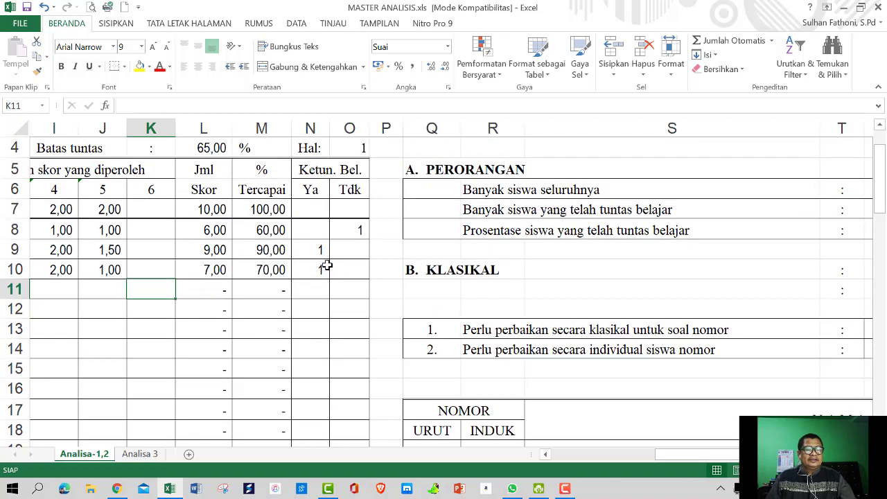
Copy the first student's index number from B8 into R19, the first NOMOR INDUK cell
{"action": "left_click_drag", "start_coordinate": [669, 456], "coordinate": [553, 457]}
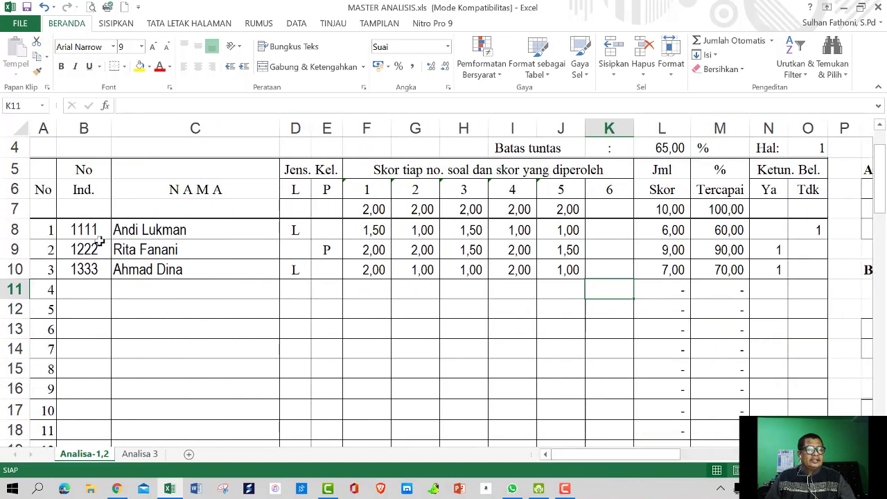
{"action": "left_click", "coordinate": [75, 230]}
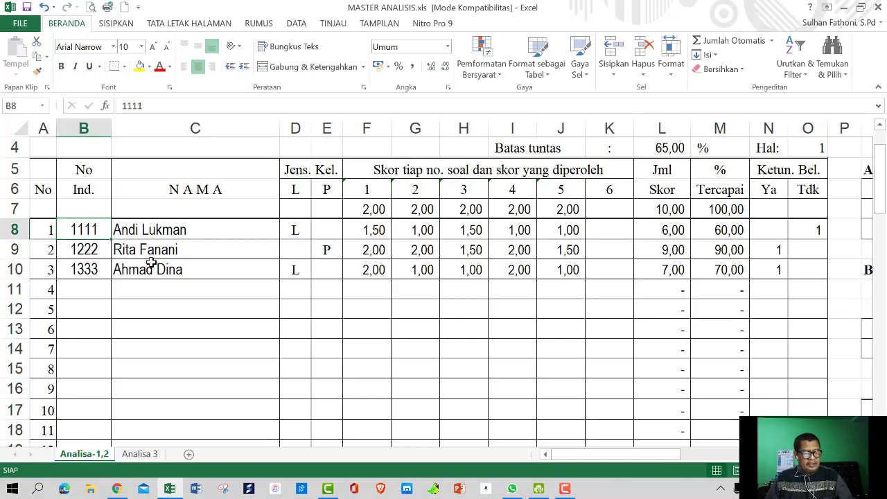
{"action": "key", "text": "ctrl+c"}
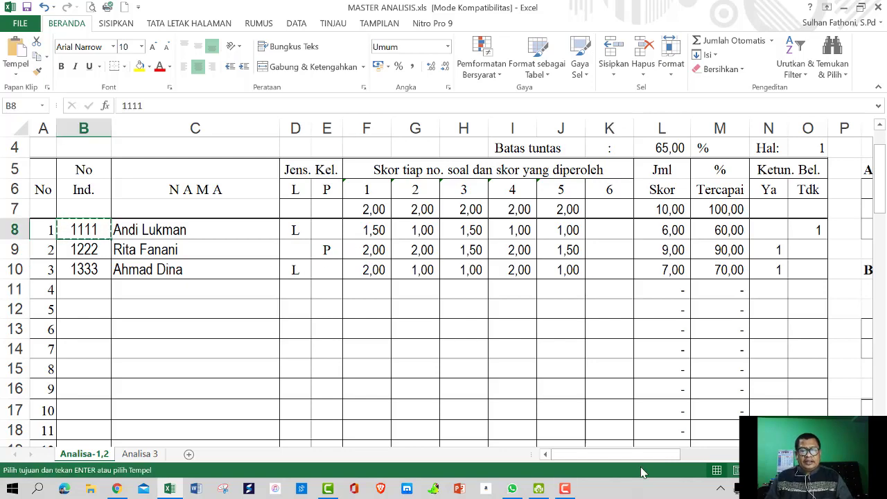
{"action": "left_click_drag", "start_coordinate": [639, 456], "coordinate": [741, 455]}
{"action": "scroll", "coordinate": [709, 394], "scroll_direction": "down", "scroll_amount": 3}
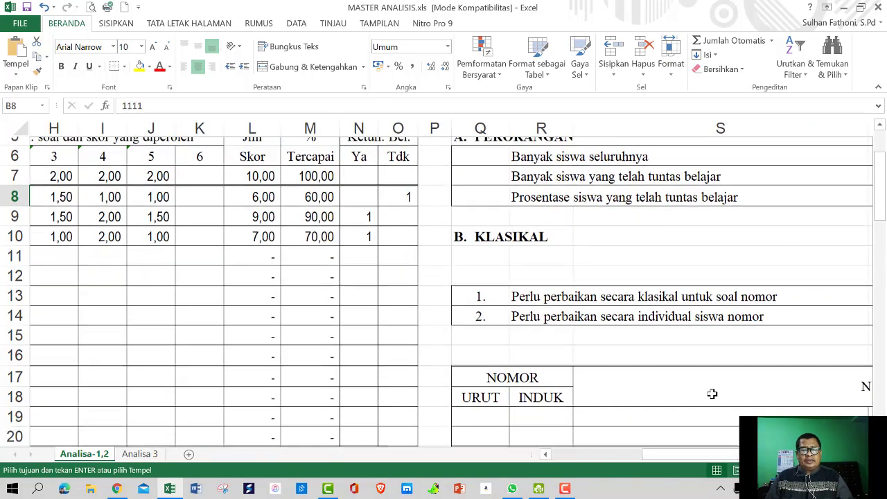
{"action": "left_click", "coordinate": [542, 266]}
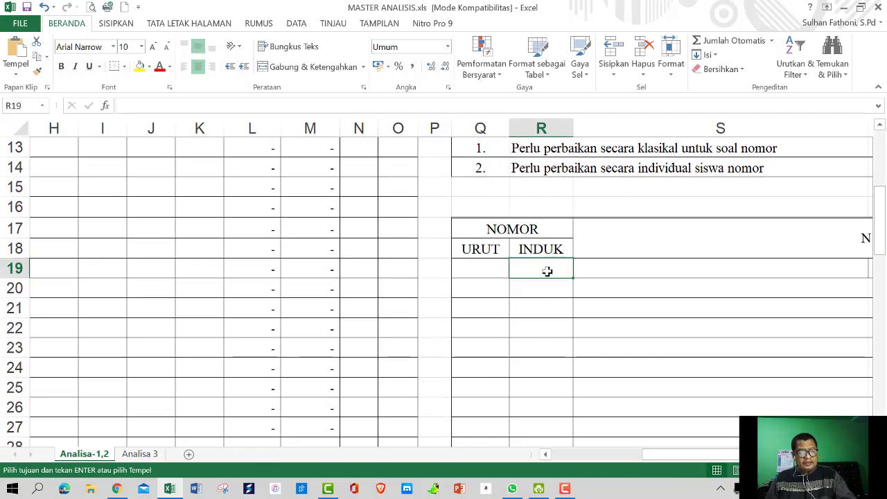
{"action": "key", "text": "ctrl+v"}
{"action": "left_click", "coordinate": [595, 269]}
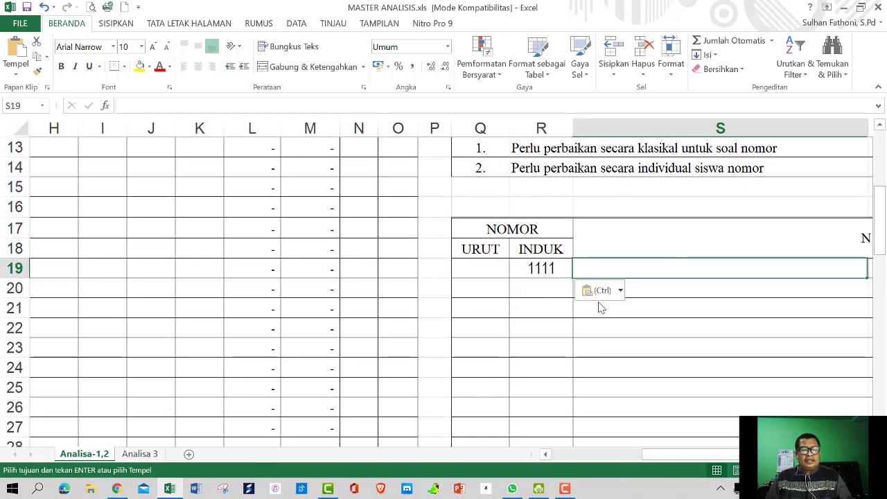
{"action": "left_click_drag", "start_coordinate": [668, 458], "coordinate": [560, 459]}
{"action": "scroll", "coordinate": [295, 328], "scroll_direction": "up", "scroll_amount": 4}
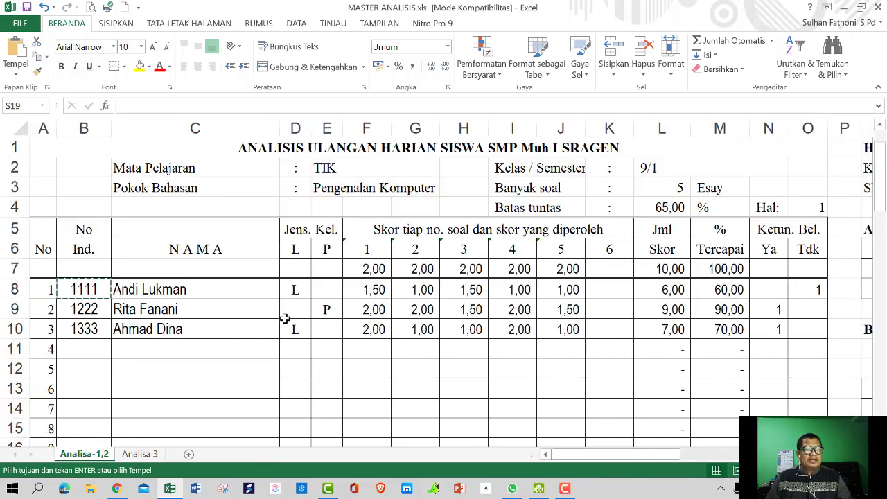
Copy the first student's name from C8 into S19 of the remedial list
{"action": "left_click", "coordinate": [149, 291]}
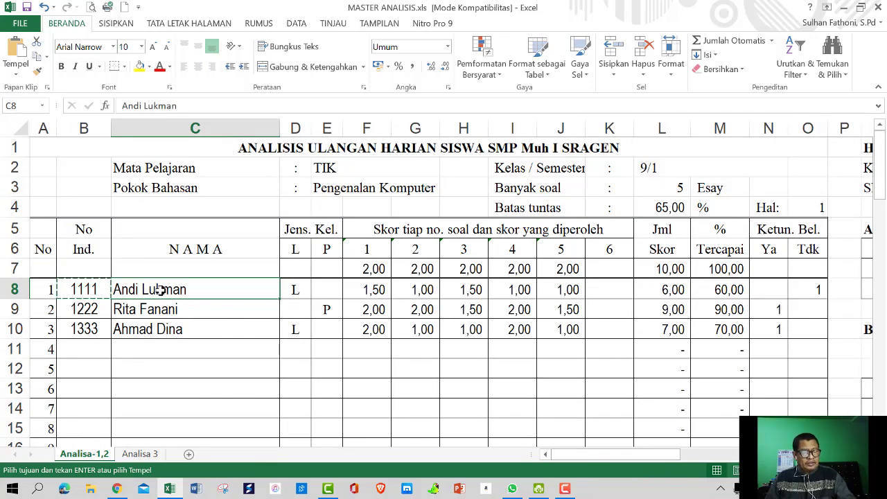
{"action": "key", "text": "ctrl+c"}
{"action": "right_click", "coordinate": [160, 291]}
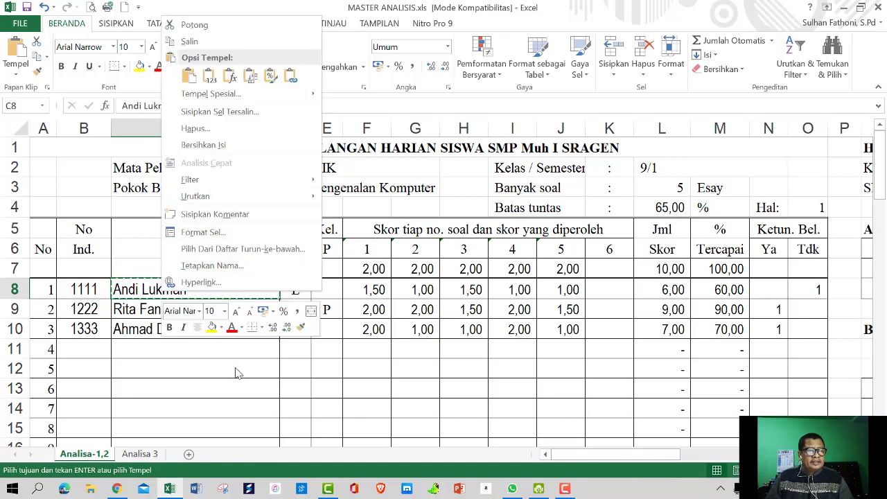
{"action": "key", "text": "Escape"}
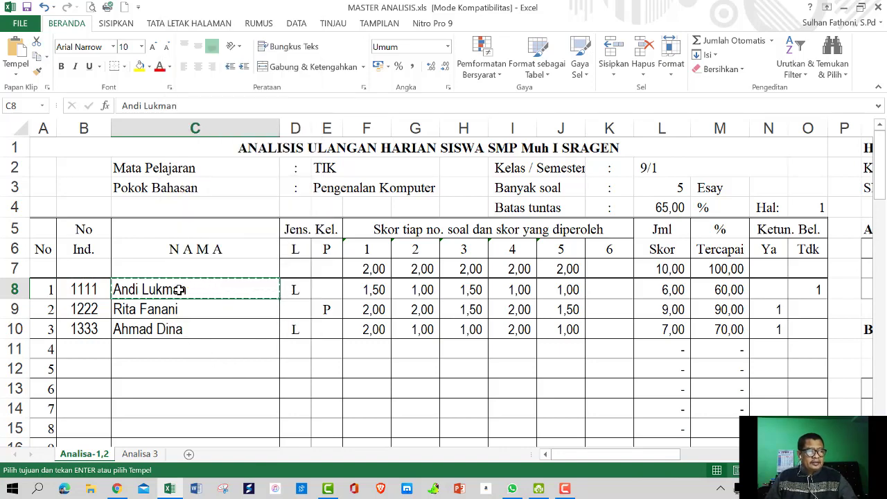
{"action": "key", "text": "Escape"}
{"action": "right_click", "coordinate": [179, 290]}
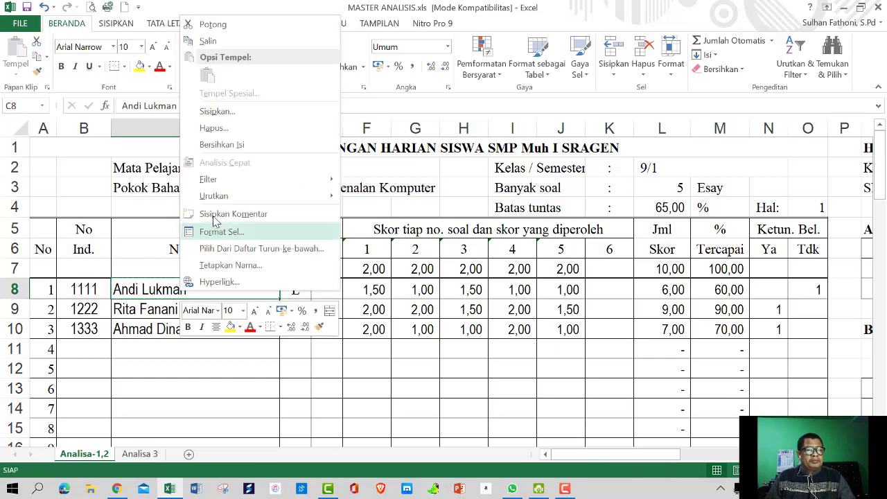
{"action": "left_click", "coordinate": [206, 42]}
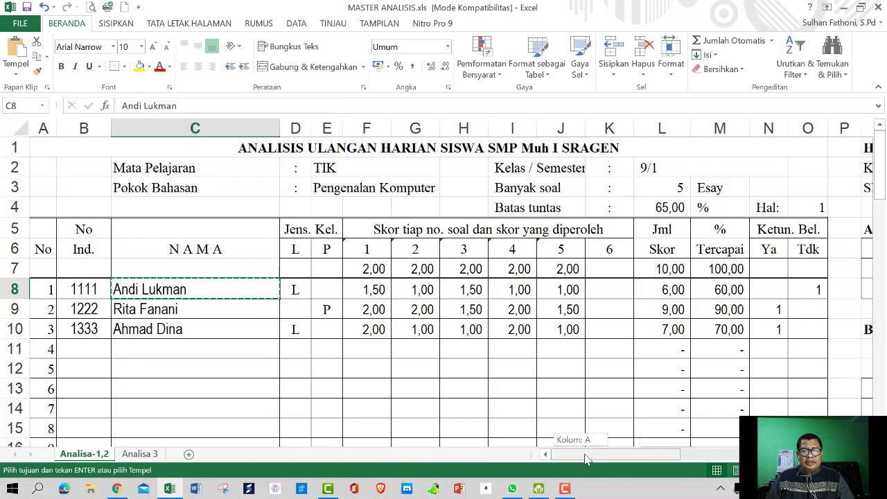
{"action": "left_click_drag", "start_coordinate": [586, 458], "coordinate": [634, 459]}
{"action": "scroll", "coordinate": [695, 412], "scroll_direction": "down", "scroll_amount": 4}
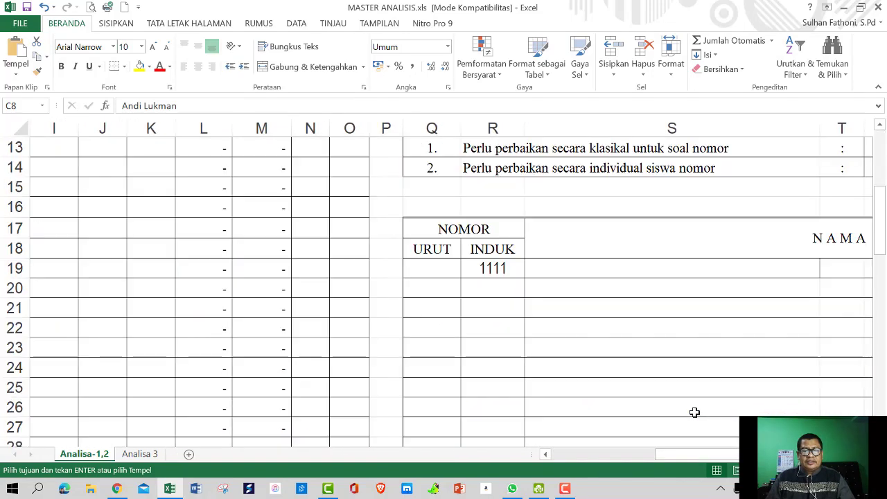
{"action": "scroll", "coordinate": [695, 412], "scroll_direction": "down", "scroll_amount": 1}
{"action": "right_click", "coordinate": [594, 211]}
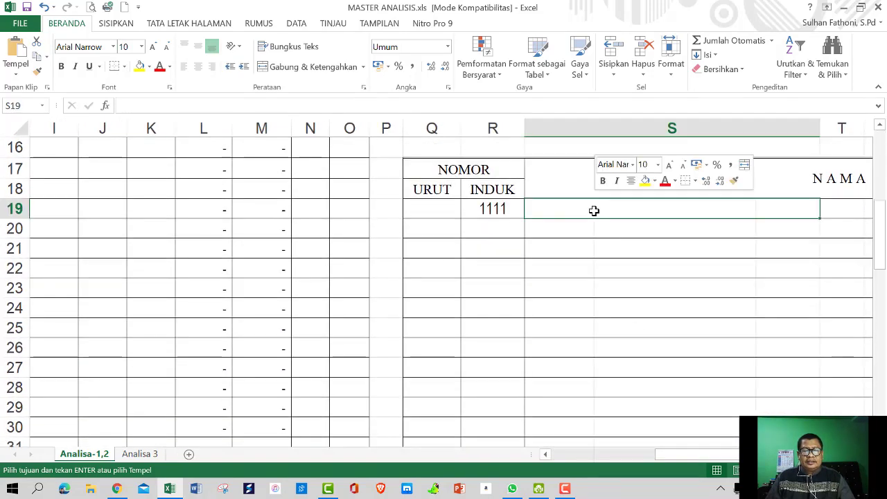
{"action": "left_click", "coordinate": [620, 259]}
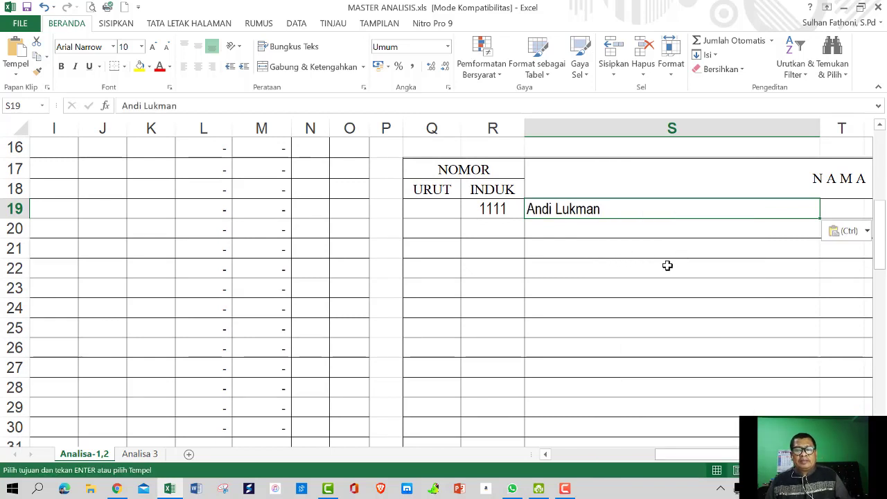
{"action": "scroll", "coordinate": [667, 266], "scroll_direction": "up", "scroll_amount": 1}
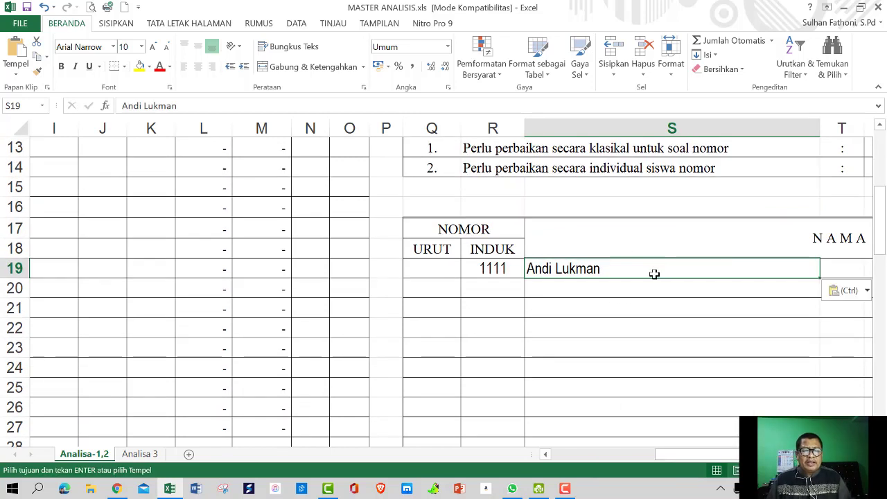
Enter order number 1 in Q19 for the first remedial entry
{"action": "left_click", "coordinate": [425, 266]}
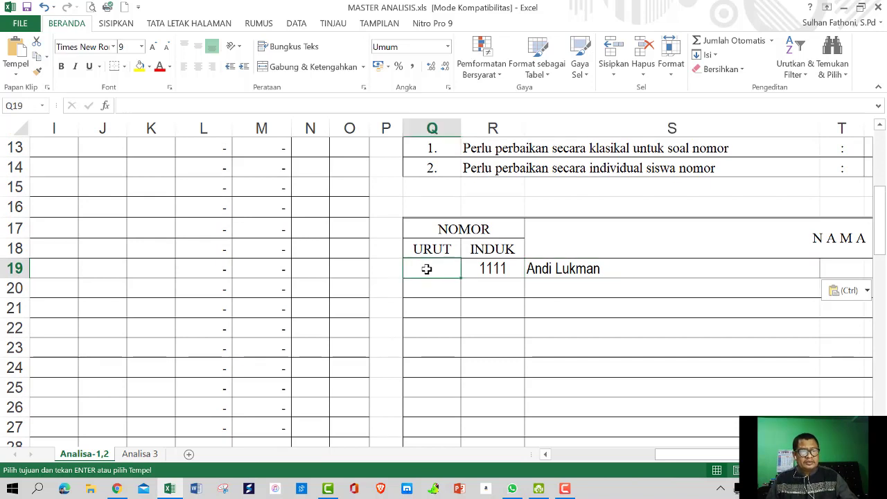
{"action": "type", "text": "1"}
{"action": "left_click", "coordinate": [627, 307]}
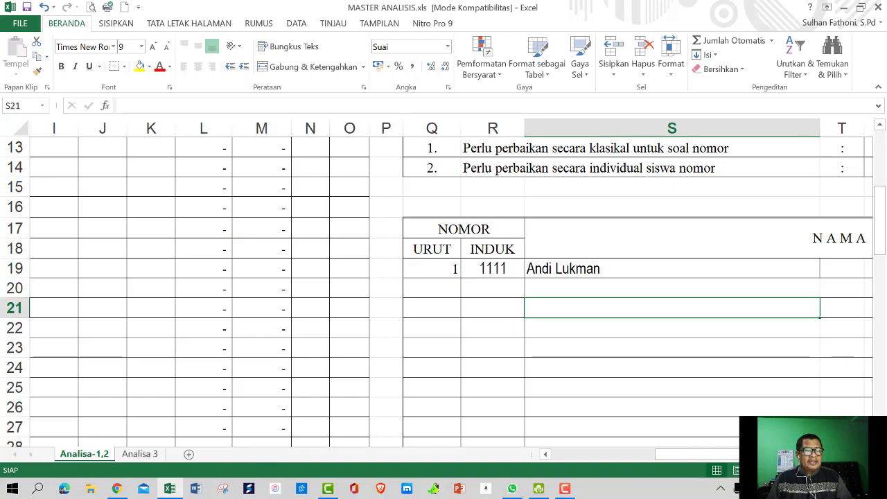
{"action": "left_click", "coordinate": [141, 454]}
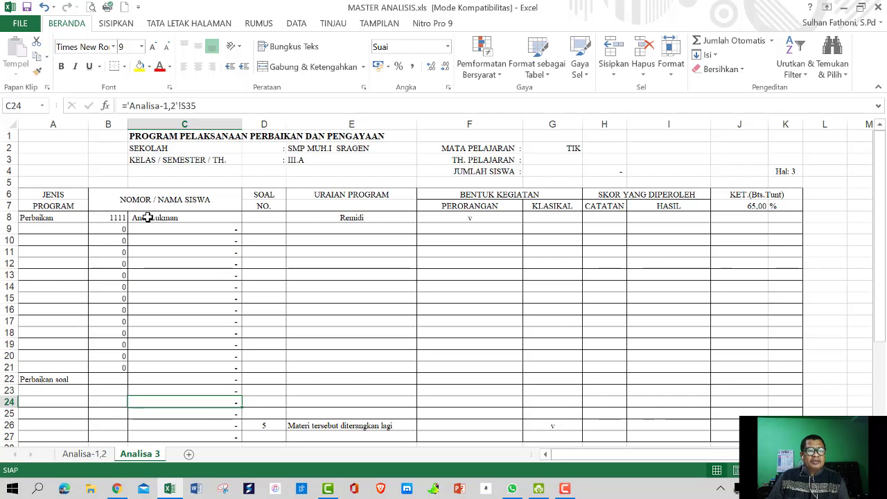
{"action": "left_click", "coordinate": [148, 218]}
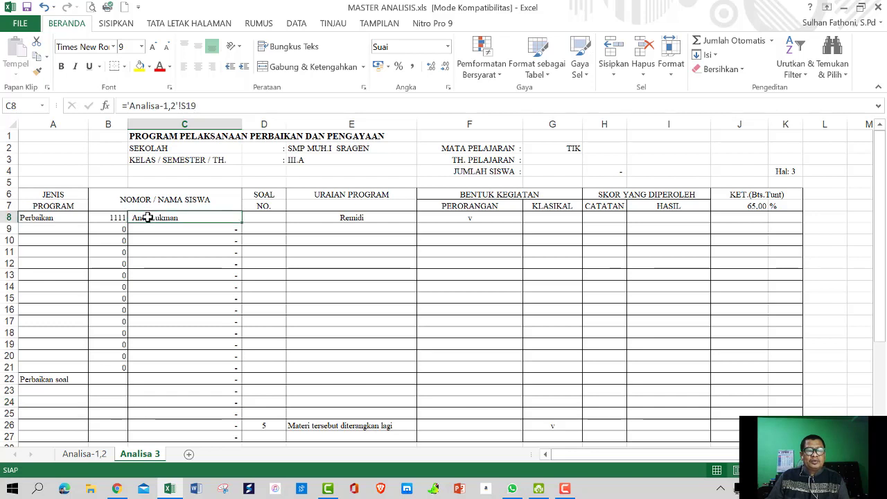
{"action": "left_click", "coordinate": [349, 217]}
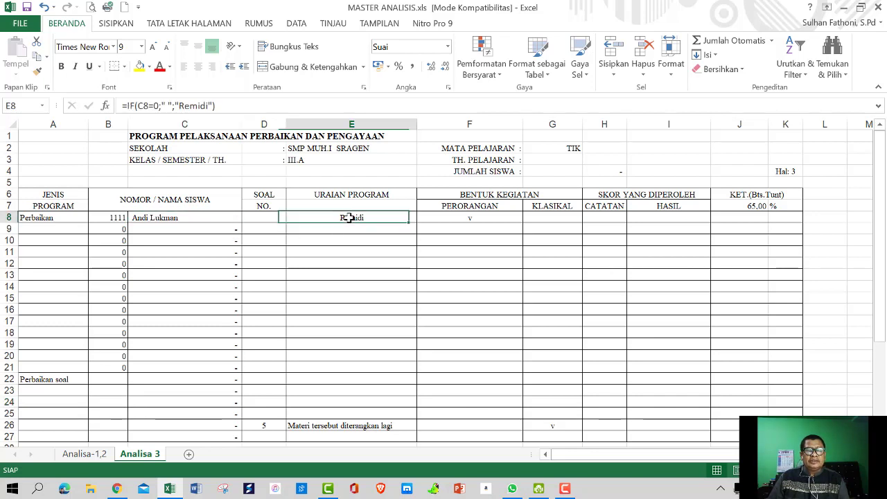
{"action": "left_click", "coordinate": [468, 219]}
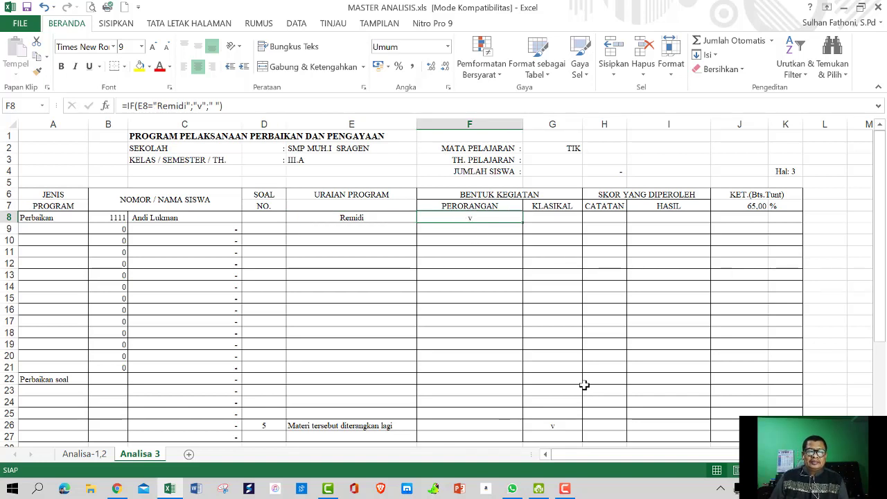
{"action": "scroll", "coordinate": [418, 315], "scroll_direction": "down", "scroll_amount": 1}
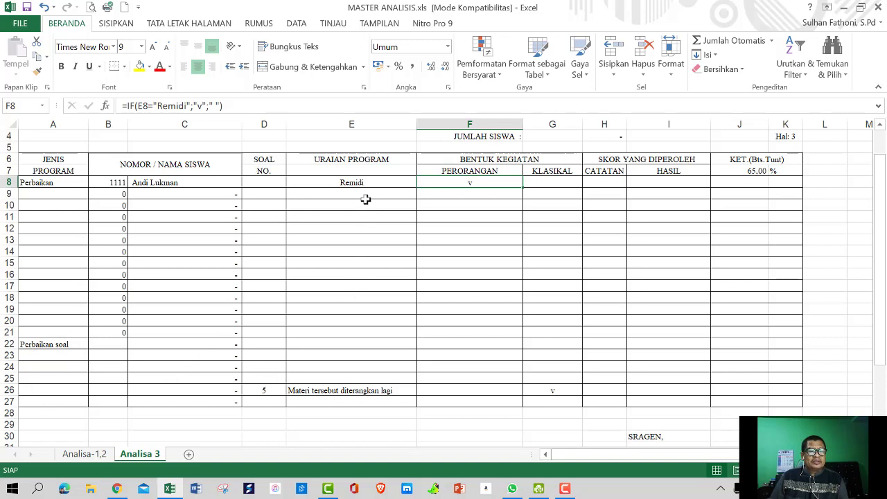
{"action": "left_click", "coordinate": [352, 393]}
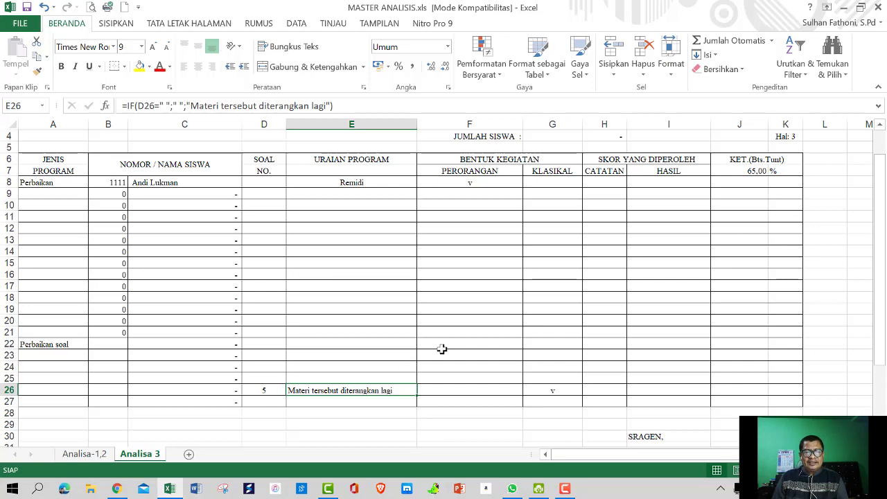
{"action": "scroll", "coordinate": [495, 319], "scroll_direction": "down", "scroll_amount": 2}
Enter the subject teacher's full name in I36 of the Analisa 3 signature block
{"action": "scroll", "coordinate": [495, 319], "scroll_direction": "down", "scroll_amount": 1}
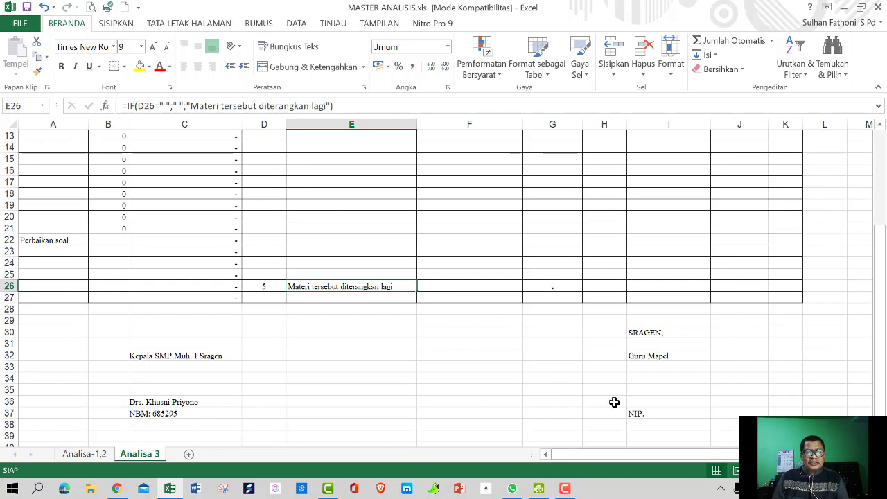
{"action": "left_click", "coordinate": [644, 402]}
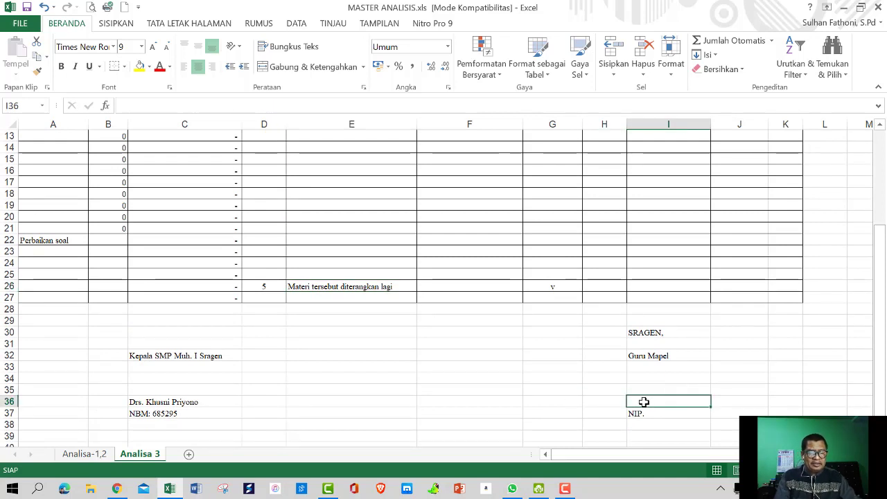
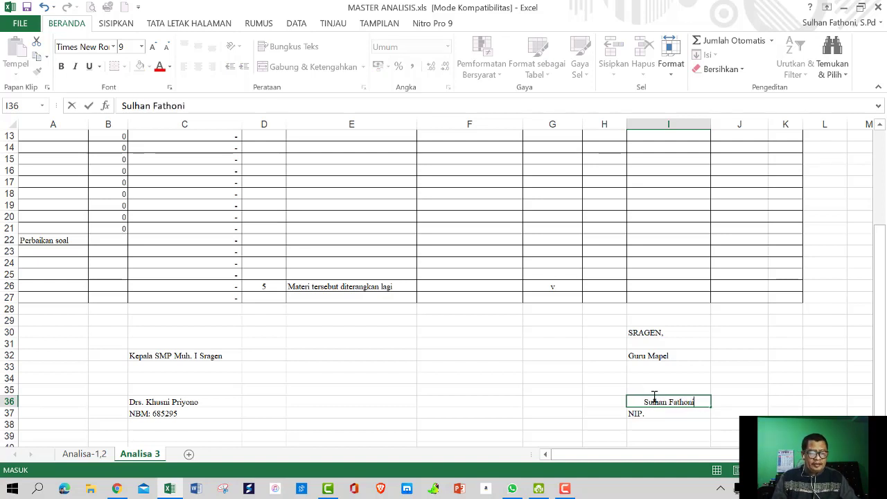
{"action": "type", "text": ", S.Pd"}
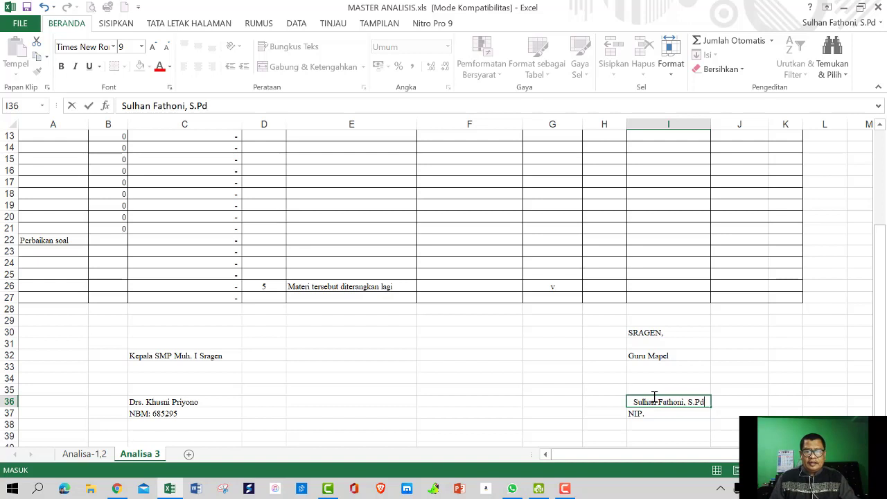
{"action": "left_click", "coordinate": [641, 413]}
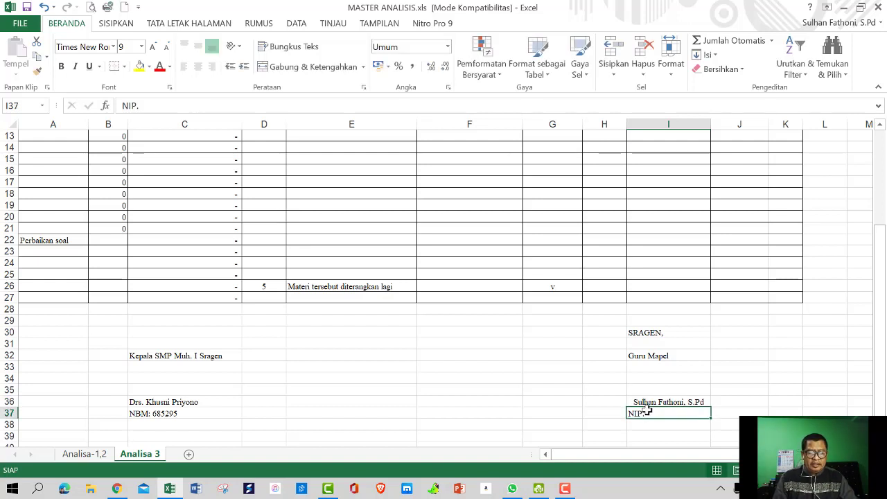
Replace the NIP line in I37 with 'NBM:' followed by the teacher's staff number
{"action": "type", "text": "NBM"}
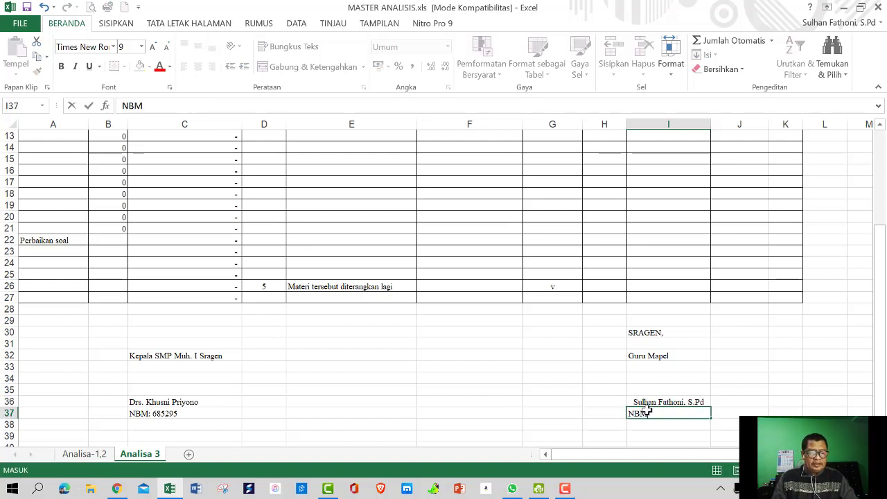
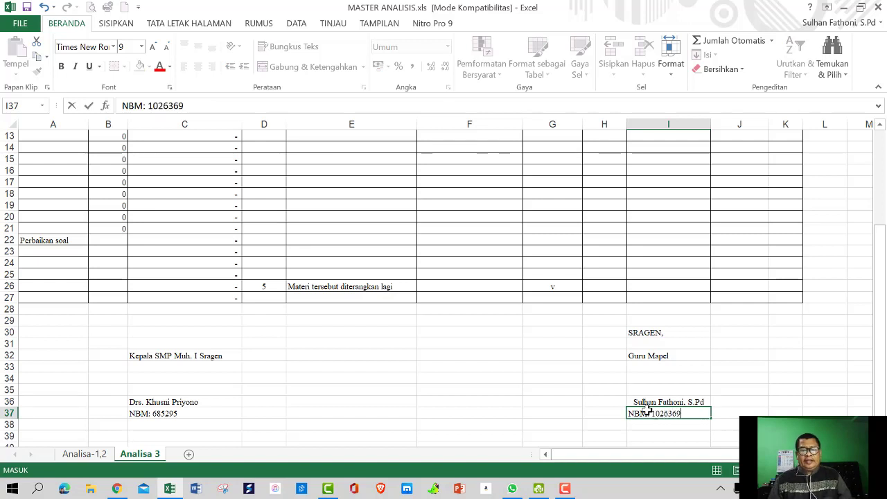
{"action": "left_click", "coordinate": [608, 397]}
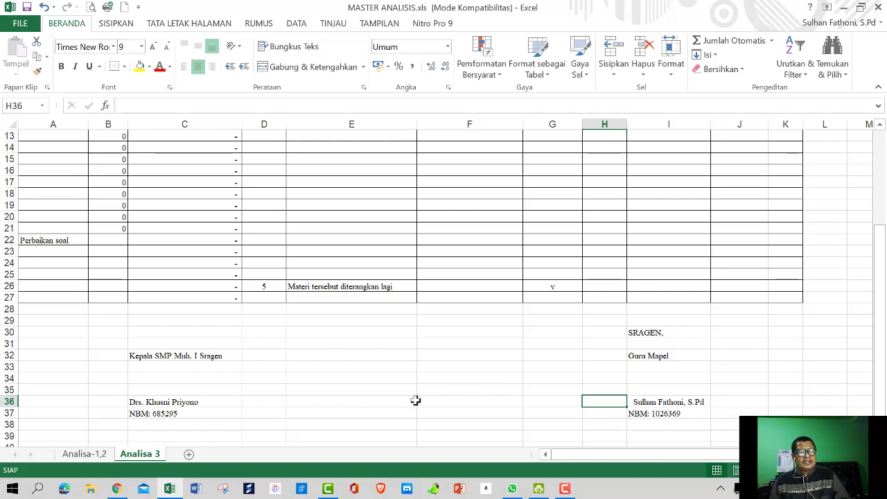
{"action": "scroll", "coordinate": [424, 374], "scroll_direction": "up", "scroll_amount": 3}
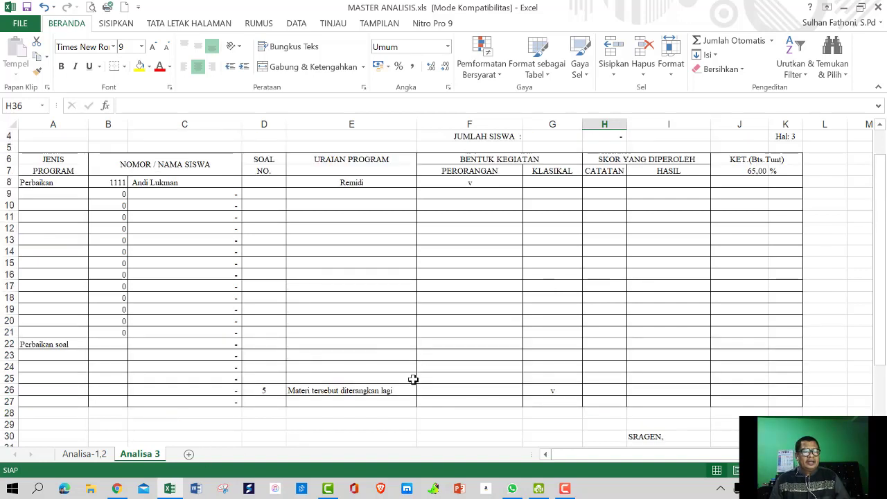
Switch to the Analisa-1,2 sheet and zoom out seven steps
{"action": "left_click", "coordinate": [82, 459]}
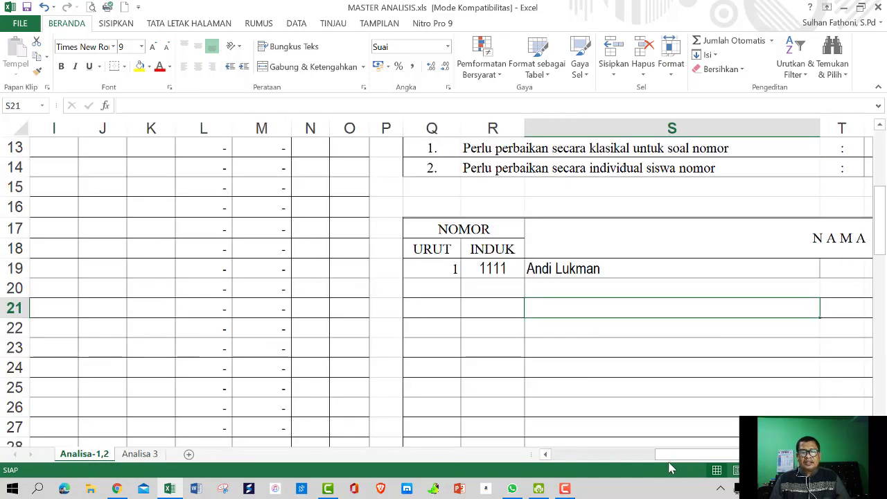
{"action": "left_click", "coordinate": [775, 470]}
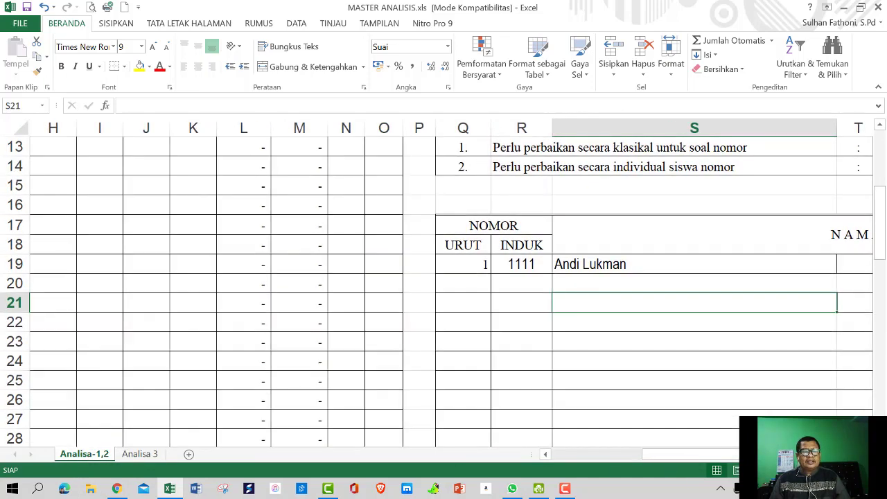
{"action": "left_click", "coordinate": [775, 470]}
{"action": "left_click", "coordinate": [775, 470]}
{"action": "left_click", "coordinate": [775, 470]}
{"action": "left_click", "coordinate": [775, 470]}
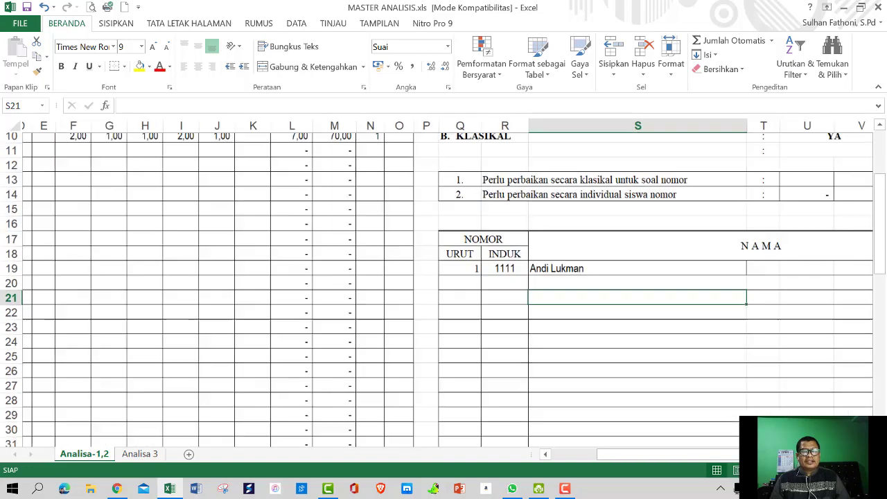
{"action": "left_click", "coordinate": [775, 470]}
{"action": "left_click", "coordinate": [774, 469]}
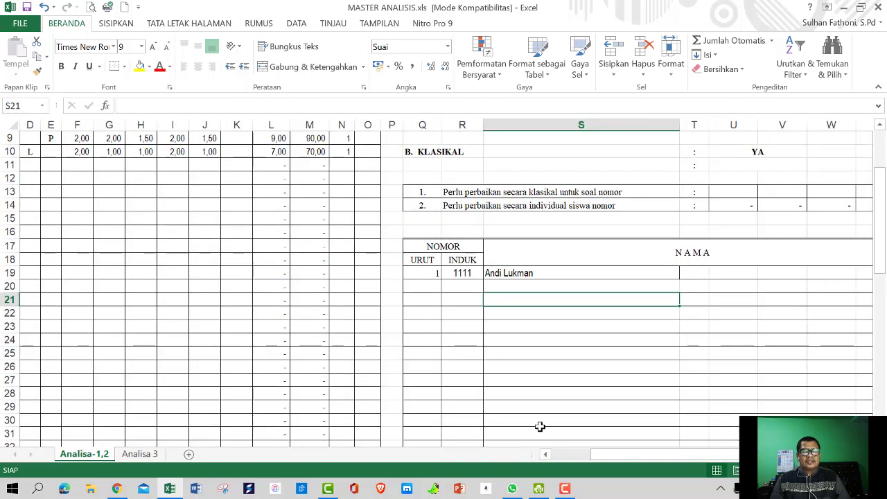
Scroll back to column A, row 1 to show the score table beside the remediation list
{"action": "left_click_drag", "start_coordinate": [612, 454], "coordinate": [561, 466]}
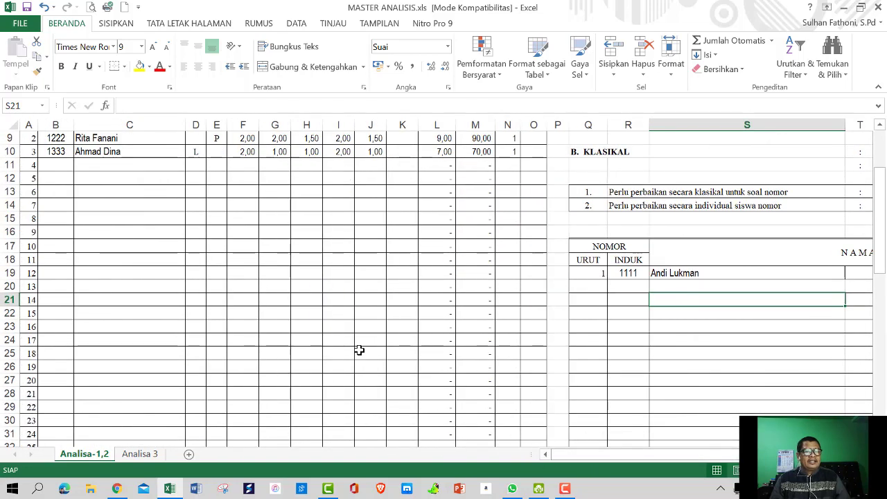
{"action": "scroll", "coordinate": [358, 351], "scroll_direction": "up", "scroll_amount": 3}
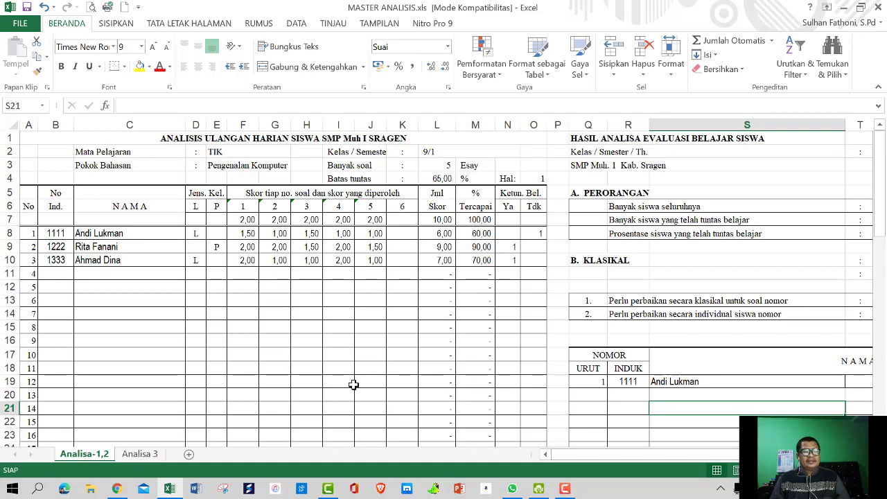
{"action": "scroll", "coordinate": [354, 384], "scroll_direction": "down", "scroll_amount": 14}
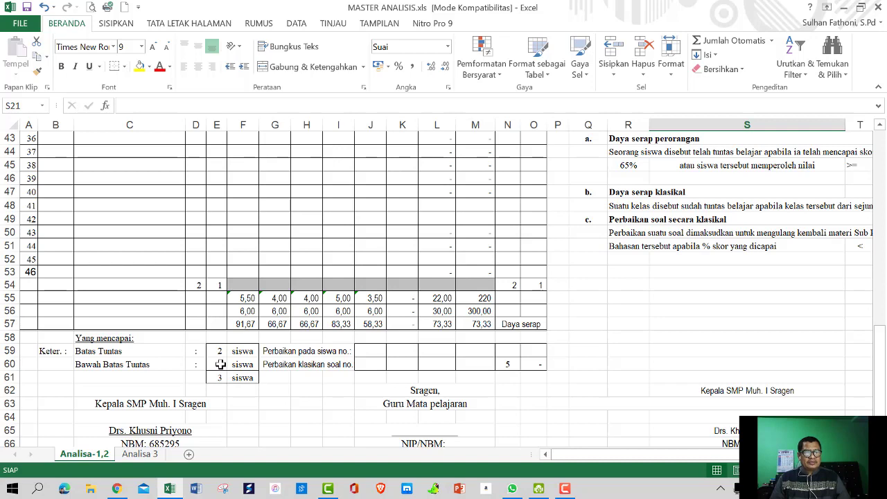
{"action": "scroll", "coordinate": [220, 363], "scroll_direction": "down", "scroll_amount": 1}
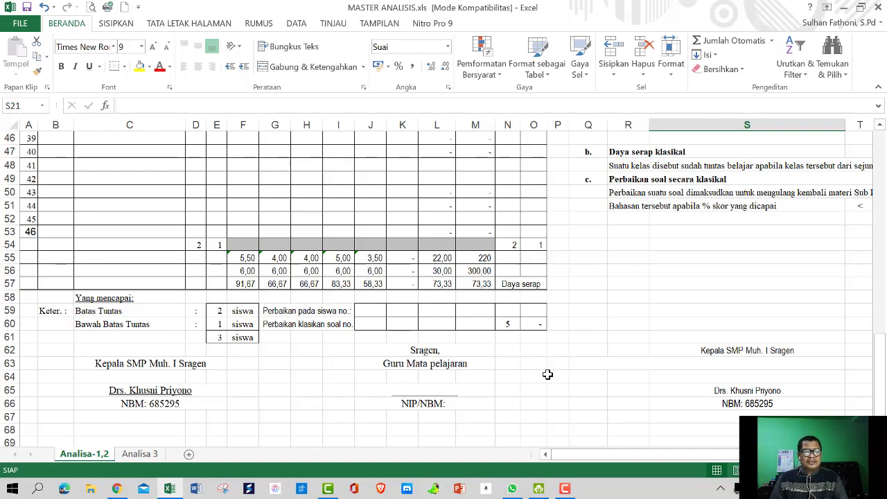
{"action": "scroll", "coordinate": [588, 358], "scroll_direction": "up", "scroll_amount": 4}
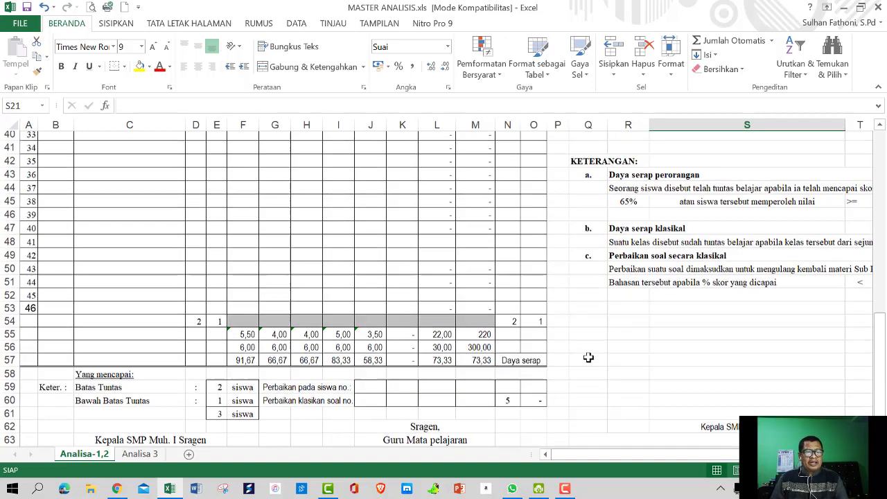
{"action": "scroll", "coordinate": [587, 358], "scroll_direction": "up", "scroll_amount": 11}
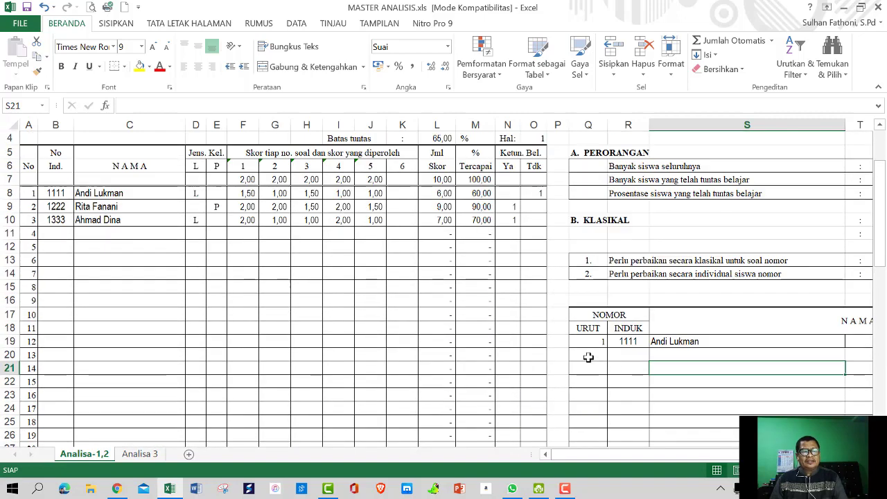